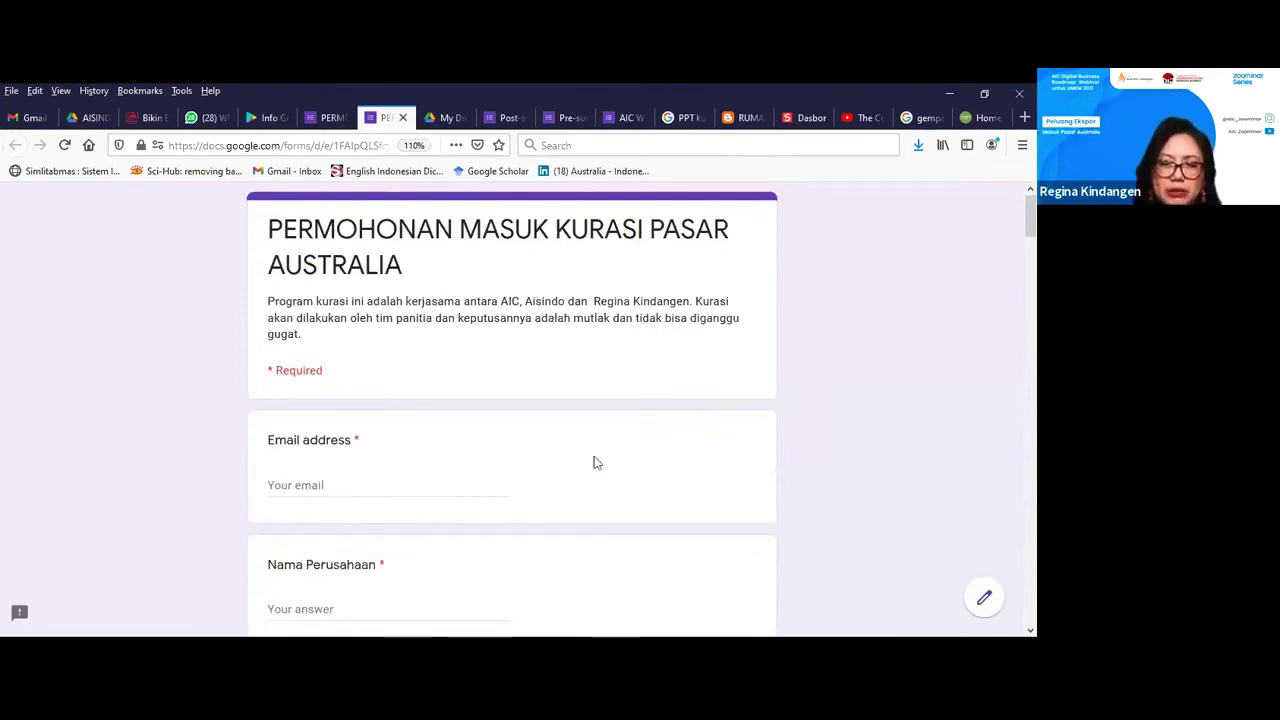
- Review the Australian market curation form's opening questions, from email address and company name to business type and legal form
scroll(550, 447, down, 3)
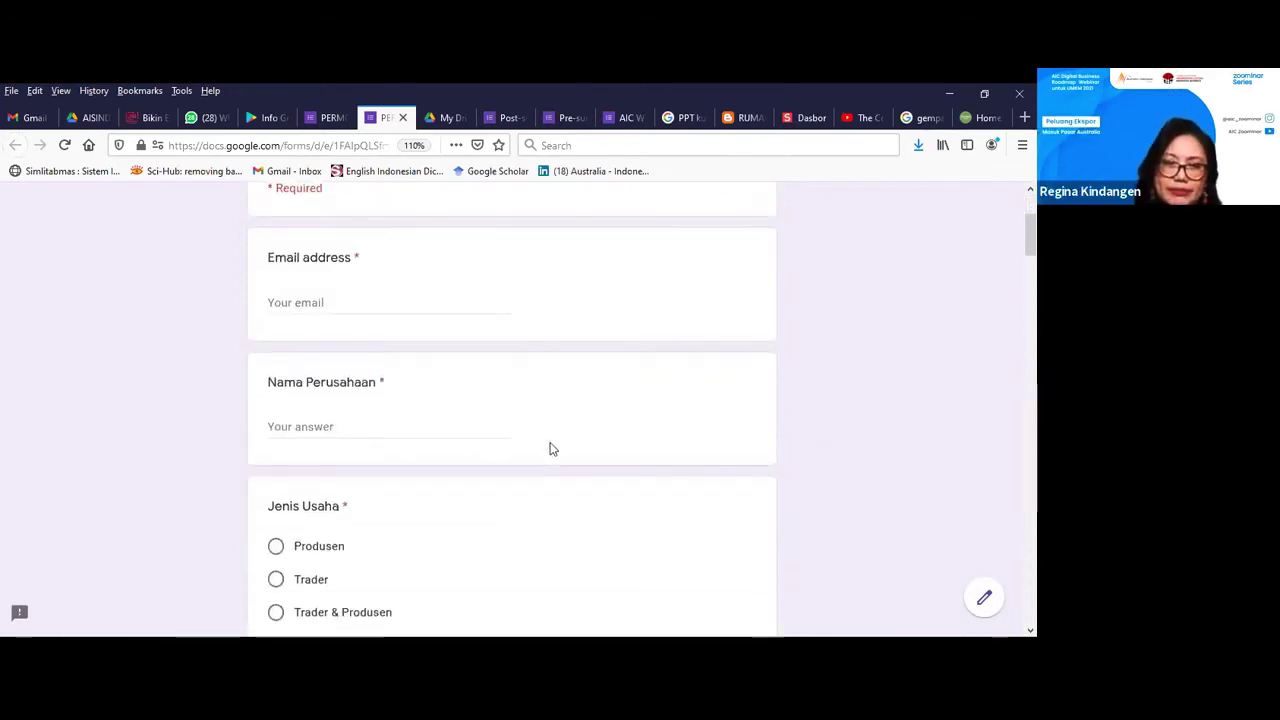
scroll(403, 300, up, 1)
scroll(403, 300, down, 1)
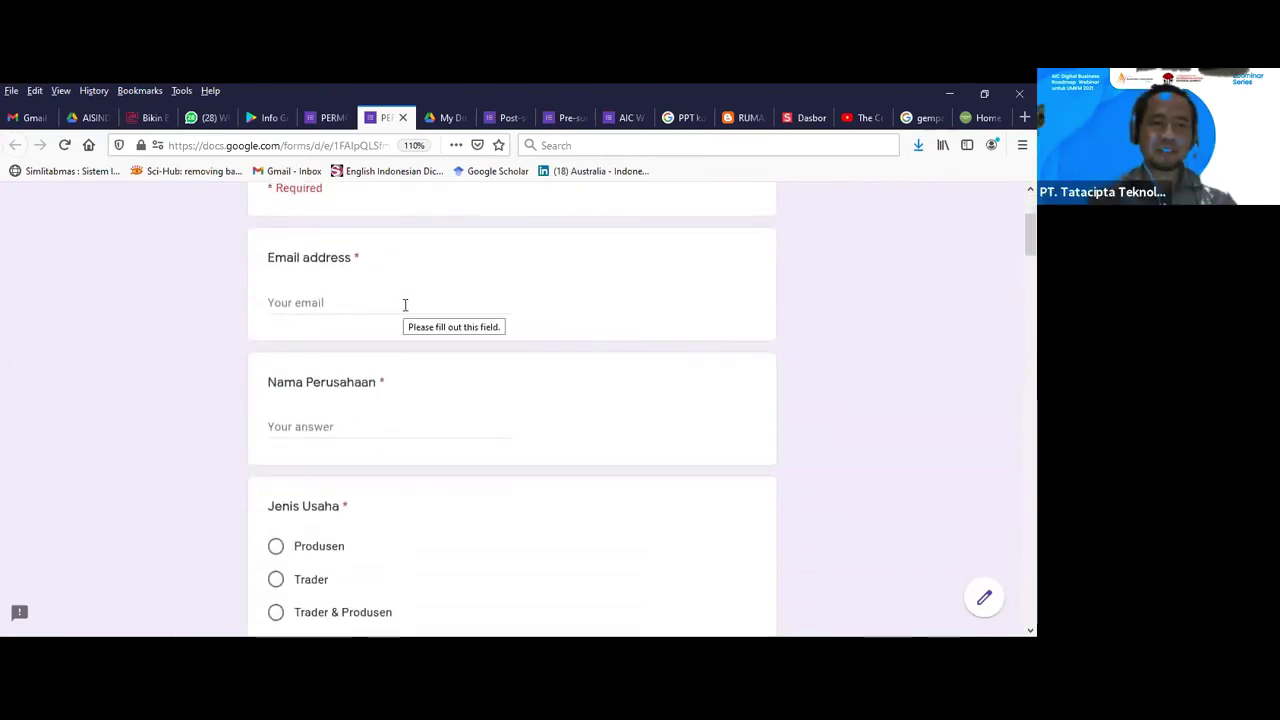
scroll(403, 301, down, 1)
scroll(402, 330, down, 2)
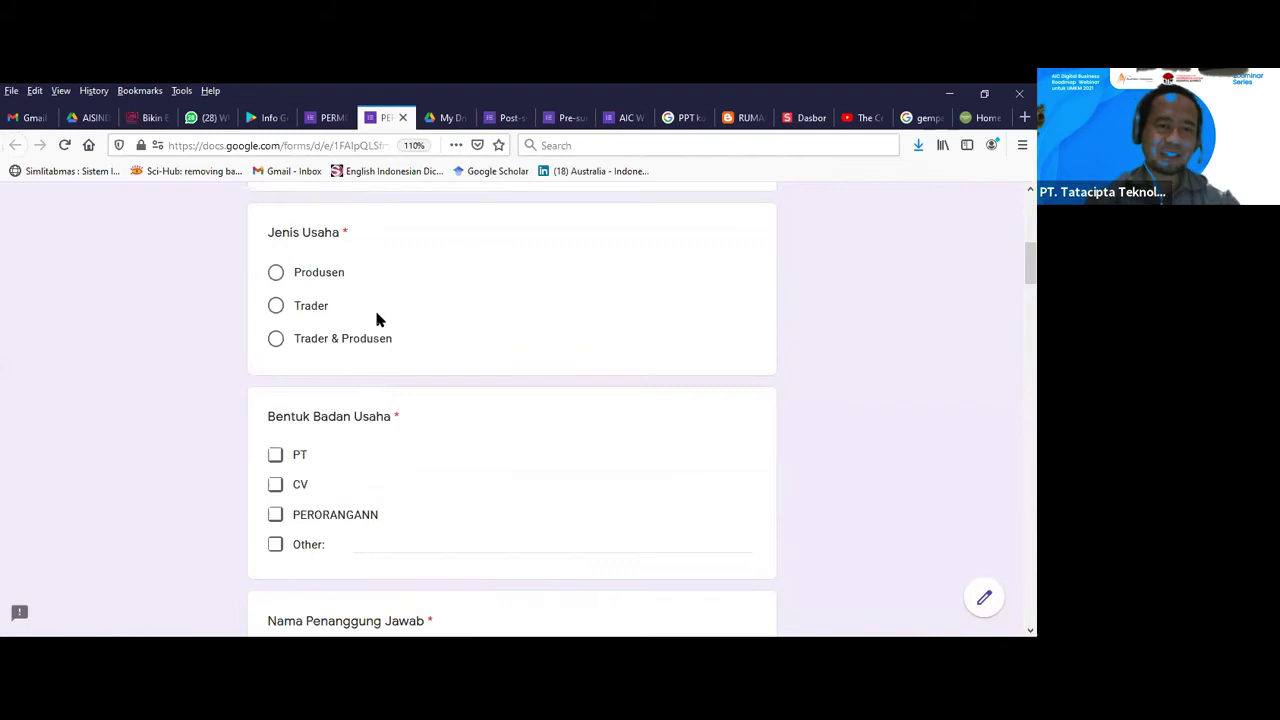
scroll(389, 334, down, 2)
scroll(390, 334, down, 2)
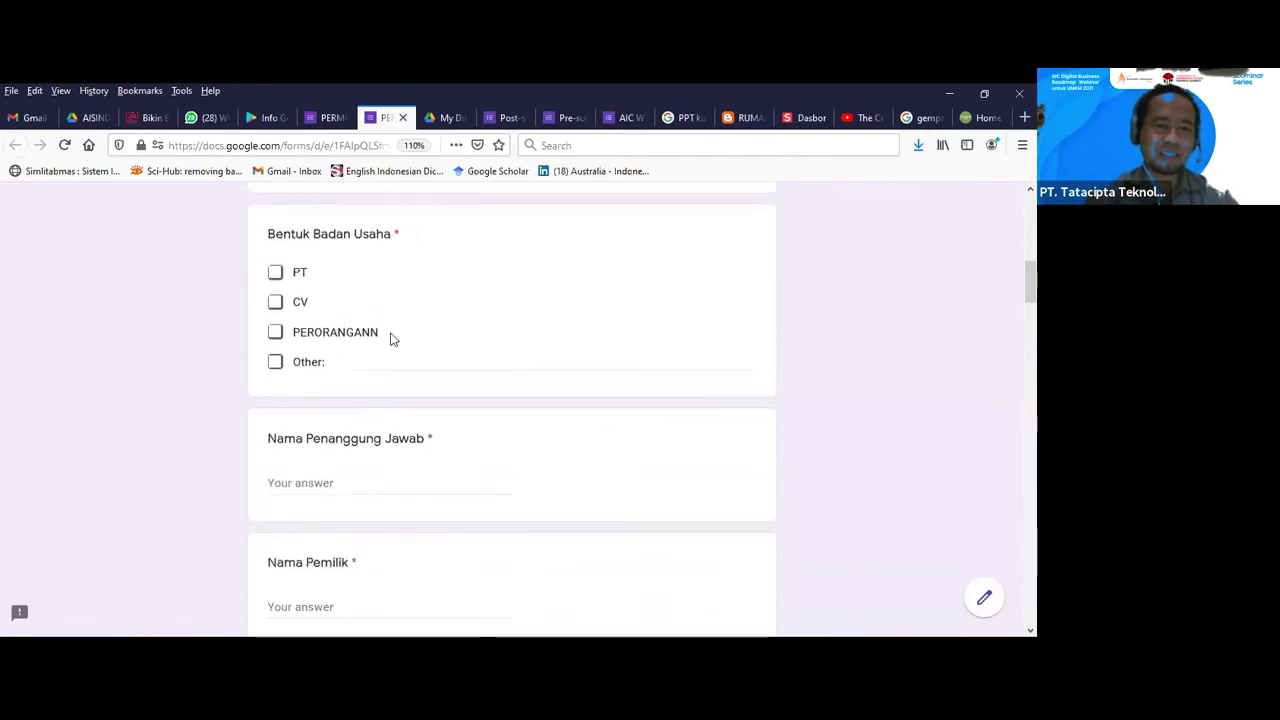
scroll(390, 338, up, 4)
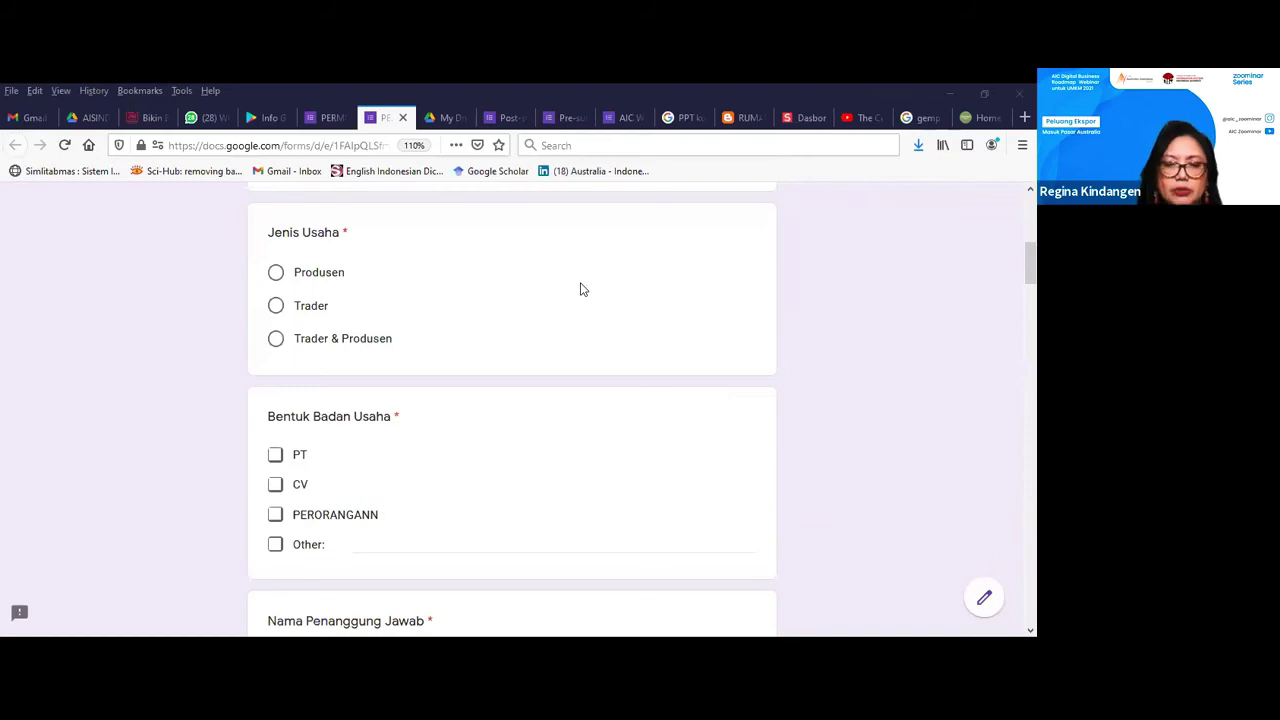
- Examine the form's questions on legal form, person in charge, owner, products, brand, company permits and product certification
scroll(580, 289, down, 3)
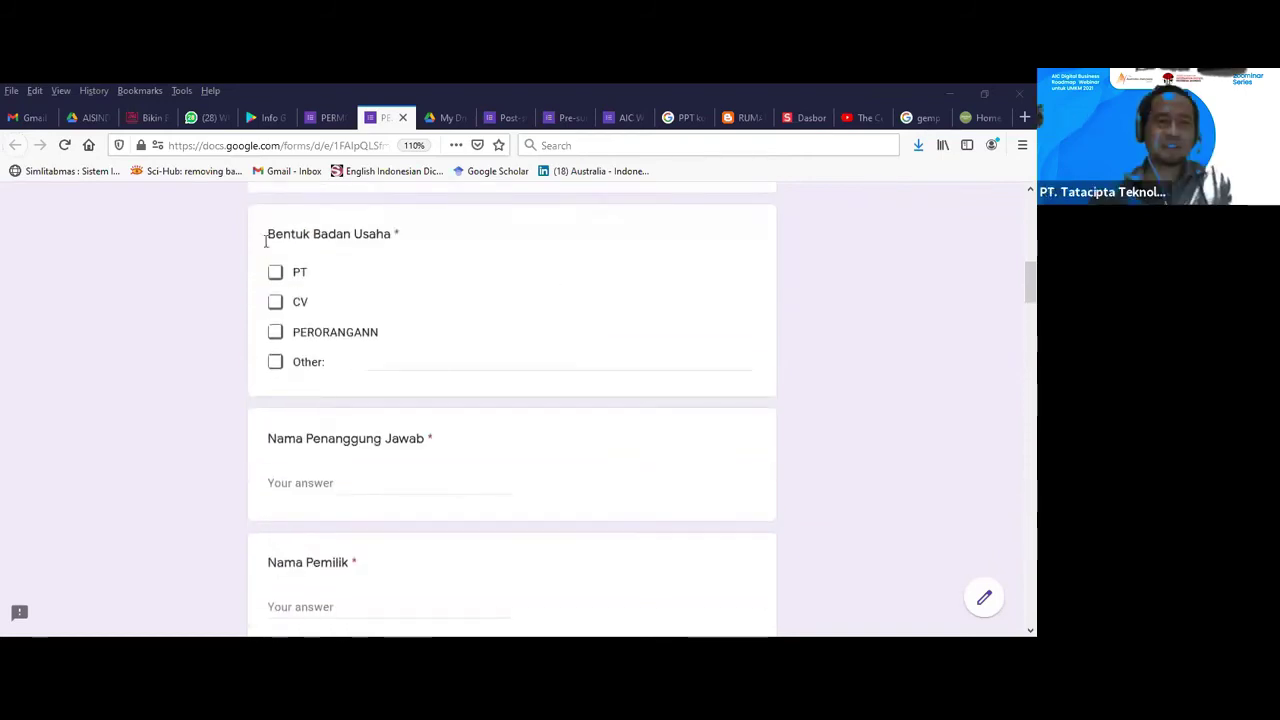
scroll(490, 251, down, 3)
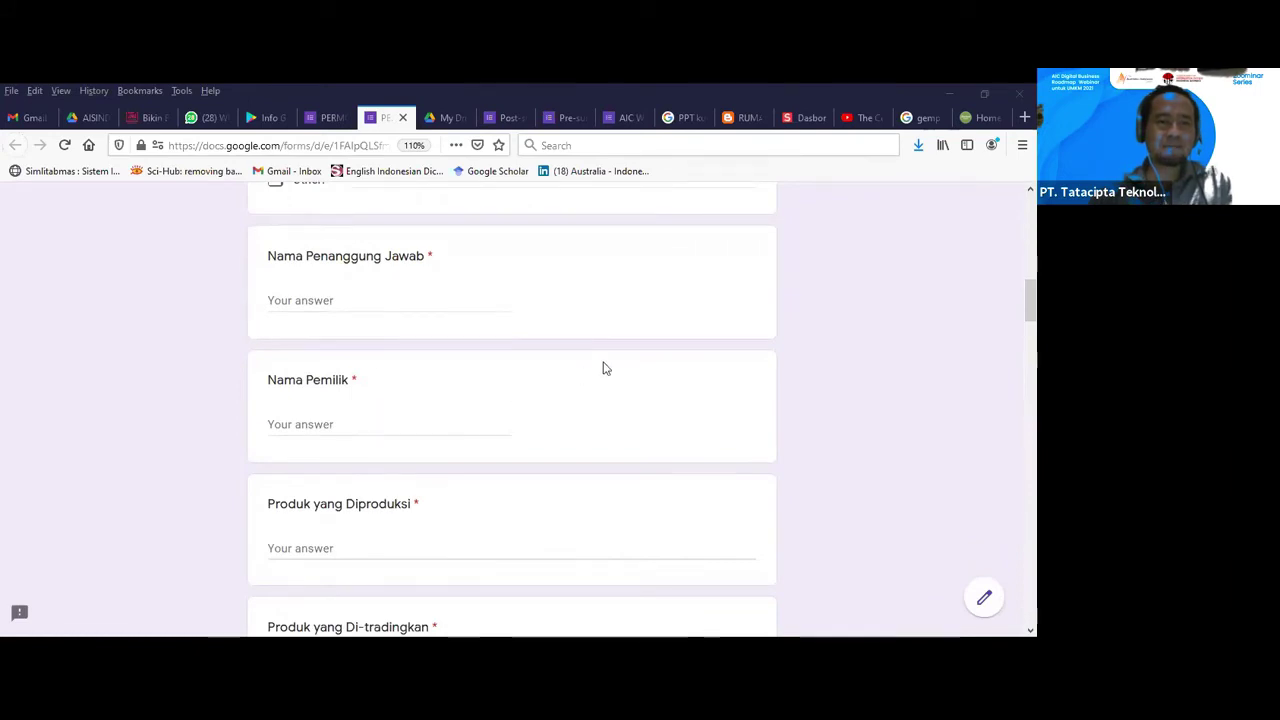
scroll(603, 368, down, 2)
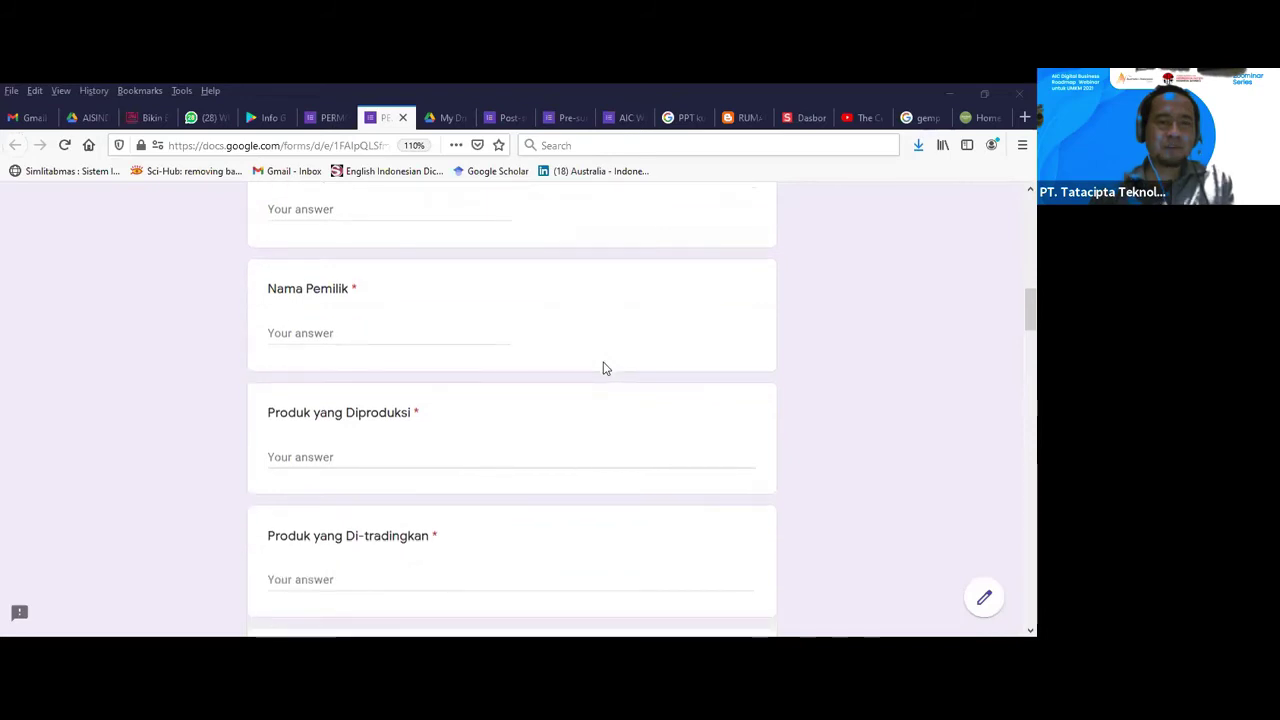
scroll(603, 368, down, 1)
scroll(603, 368, down, 1)
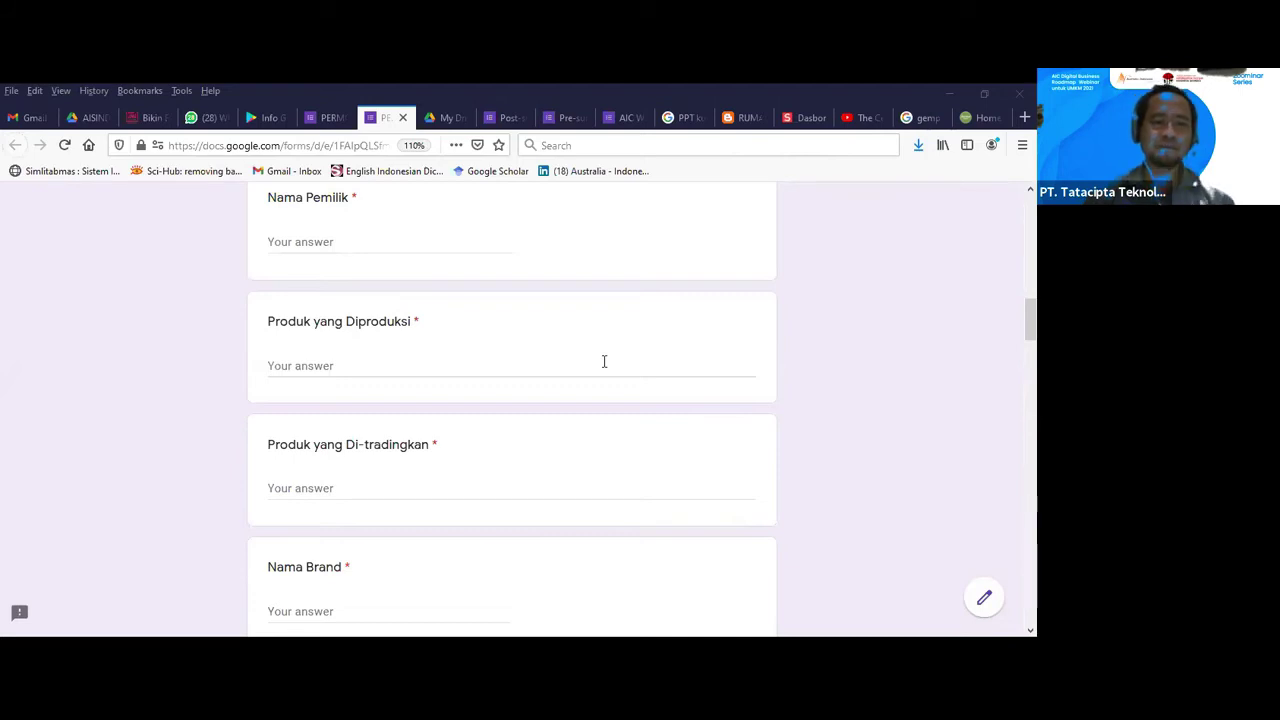
scroll(604, 361, down, 3)
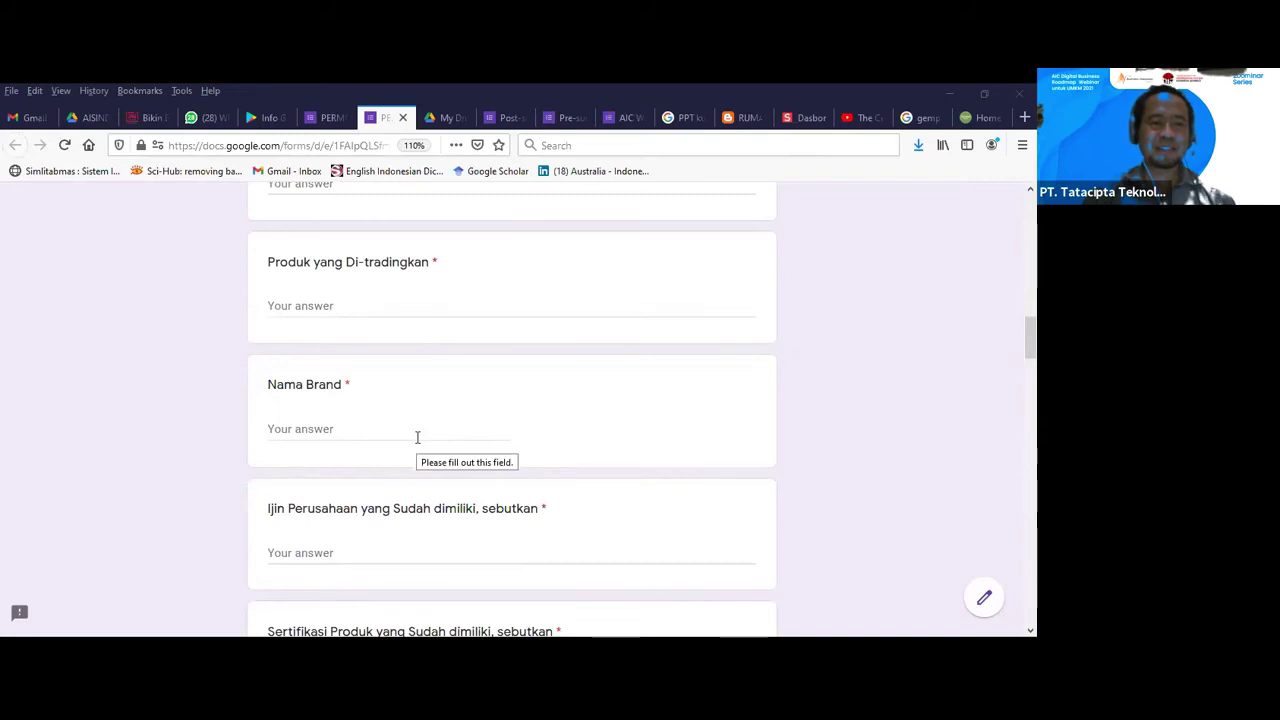
scroll(417, 437, down, 2)
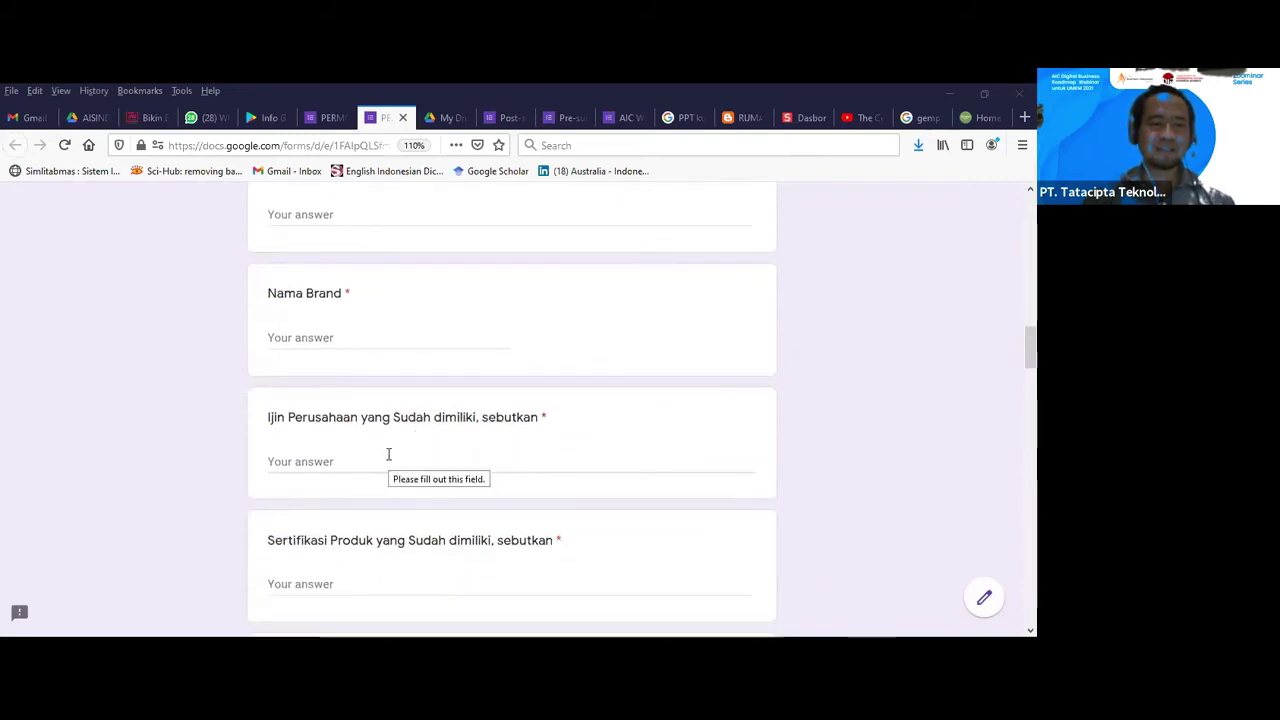
scroll(389, 455, down, 2)
scroll(389, 457, down, 2)
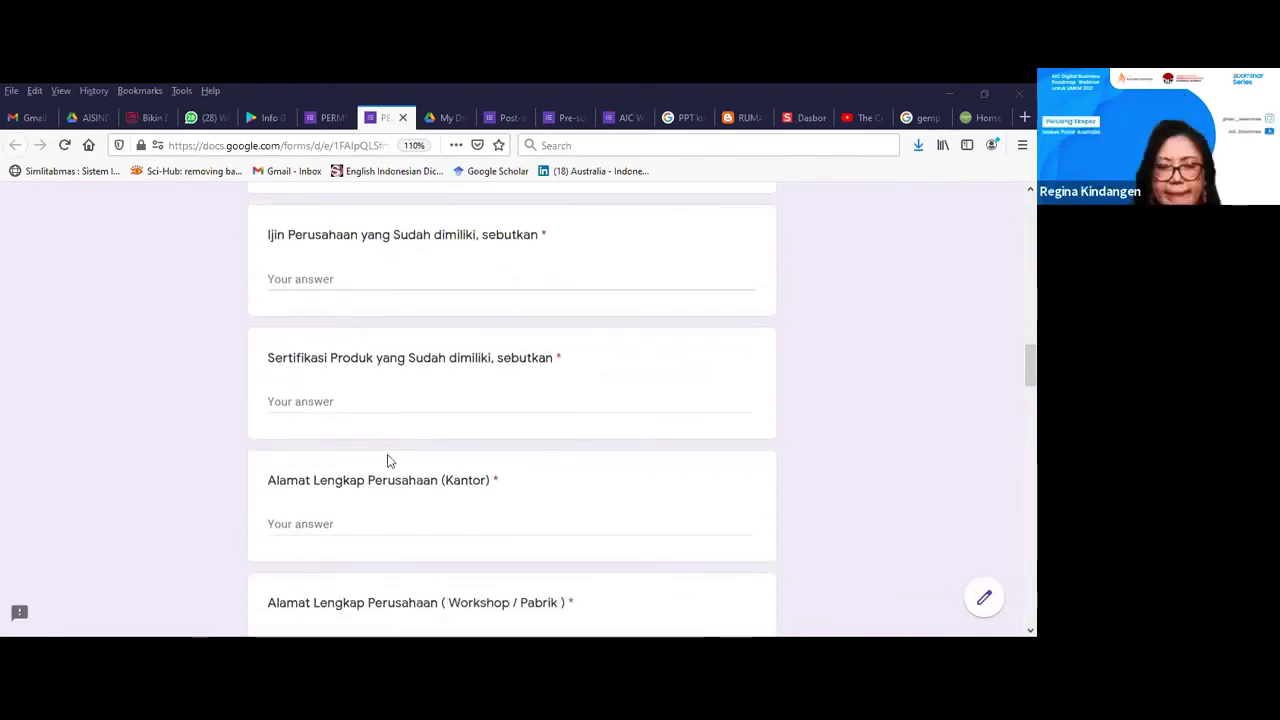
- Examine the form's questions on addresses, contact details, social media, company background, export history, buyers, and catalogue and company profile links
scroll(389, 461, down, 2)
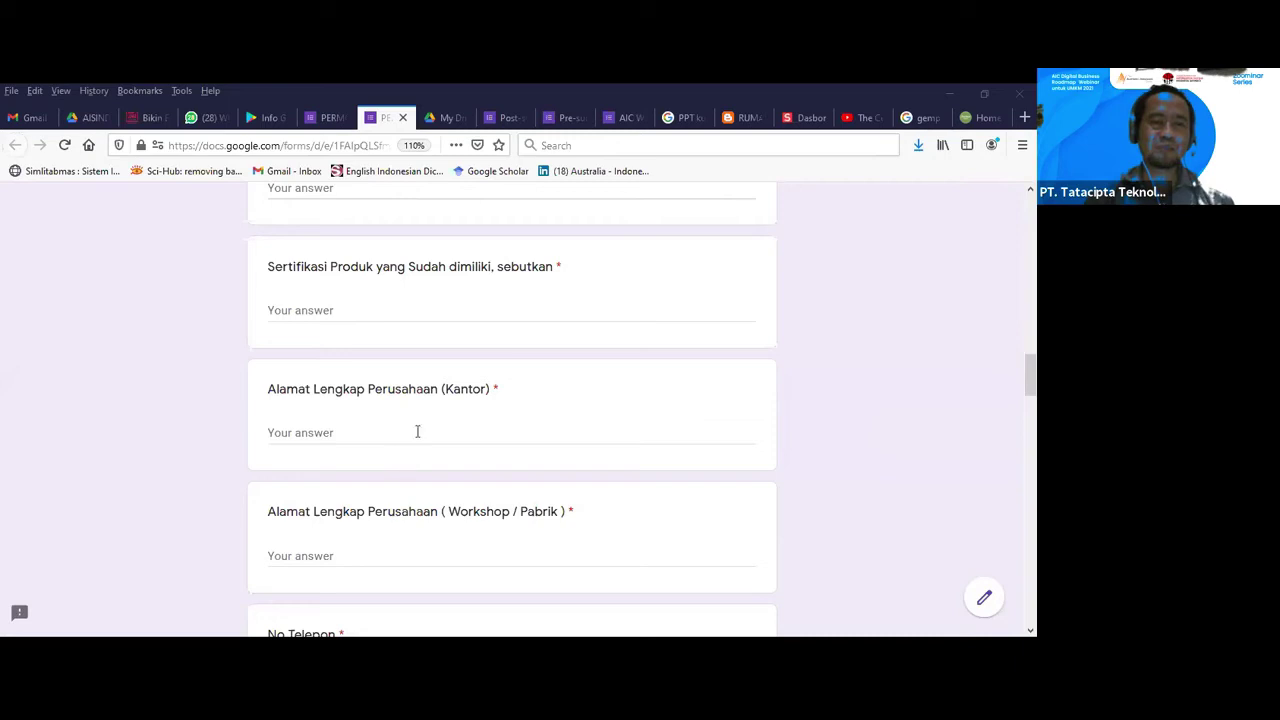
scroll(508, 411, down, 2)
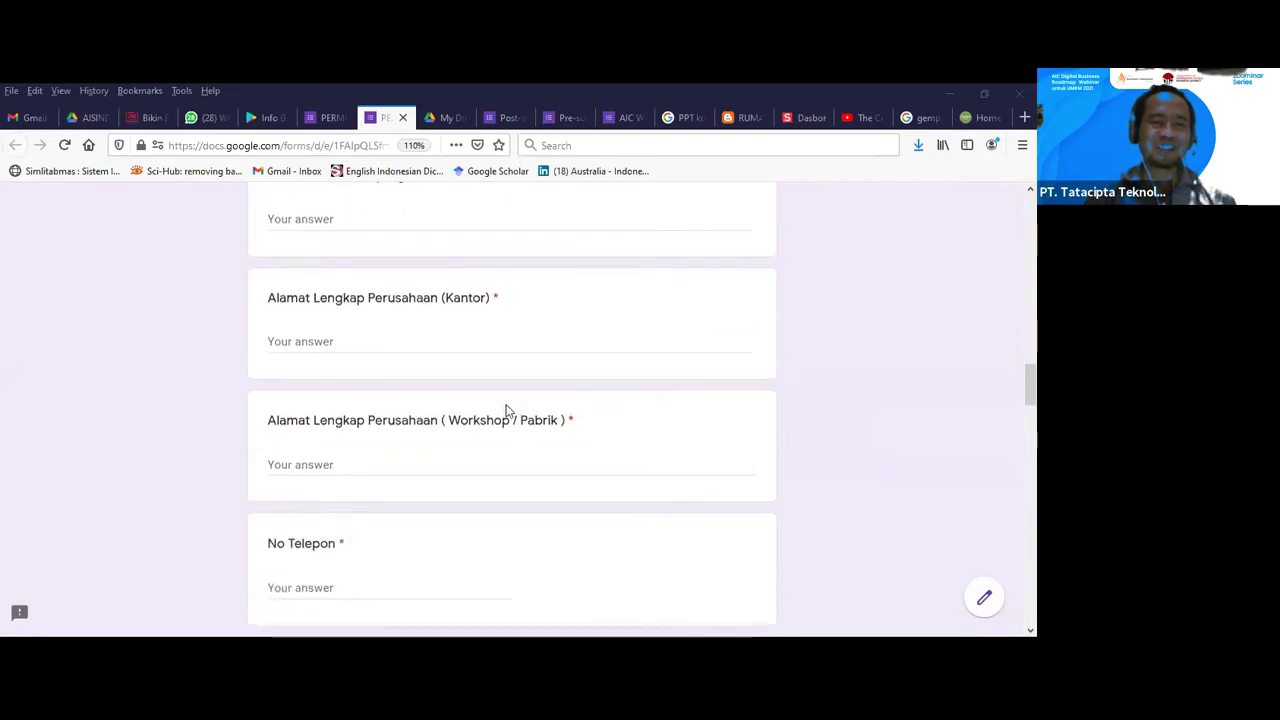
scroll(508, 414, down, 3)
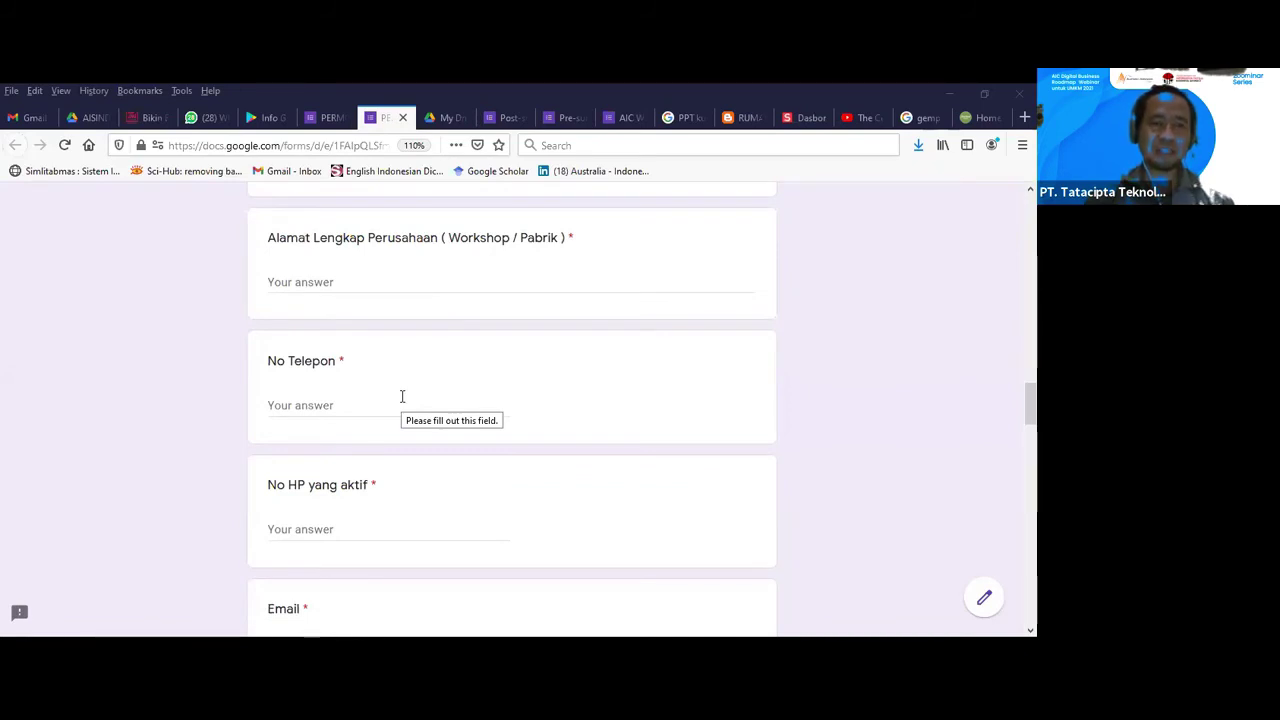
scroll(402, 396, down, 2)
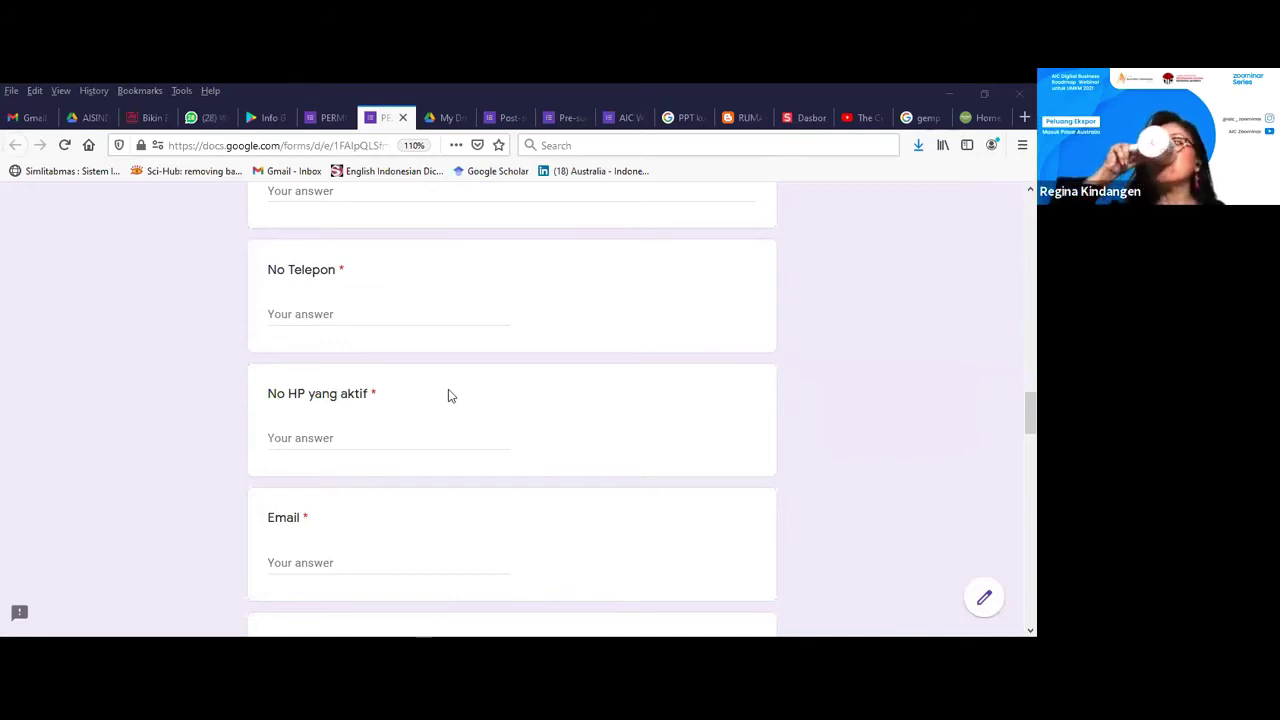
scroll(448, 395, down, 5)
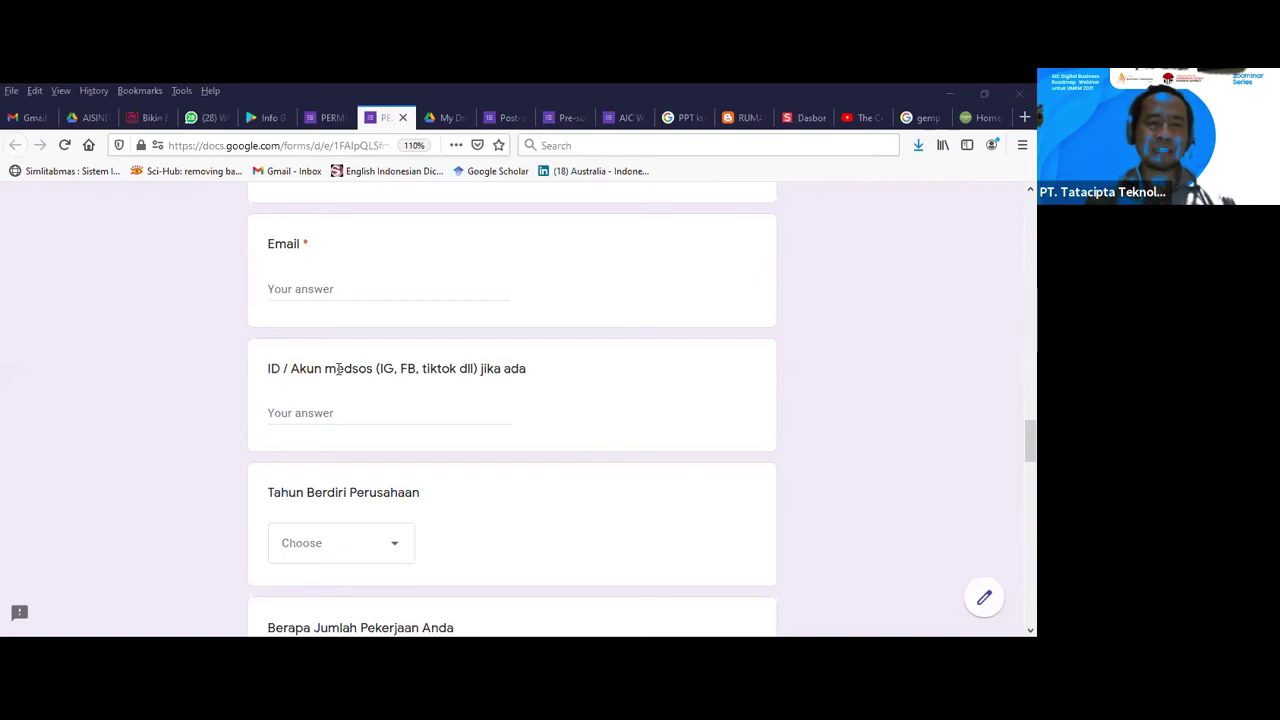
scroll(345, 372, up, 1)
scroll(362, 420, down, 3)
scroll(328, 372, down, 1)
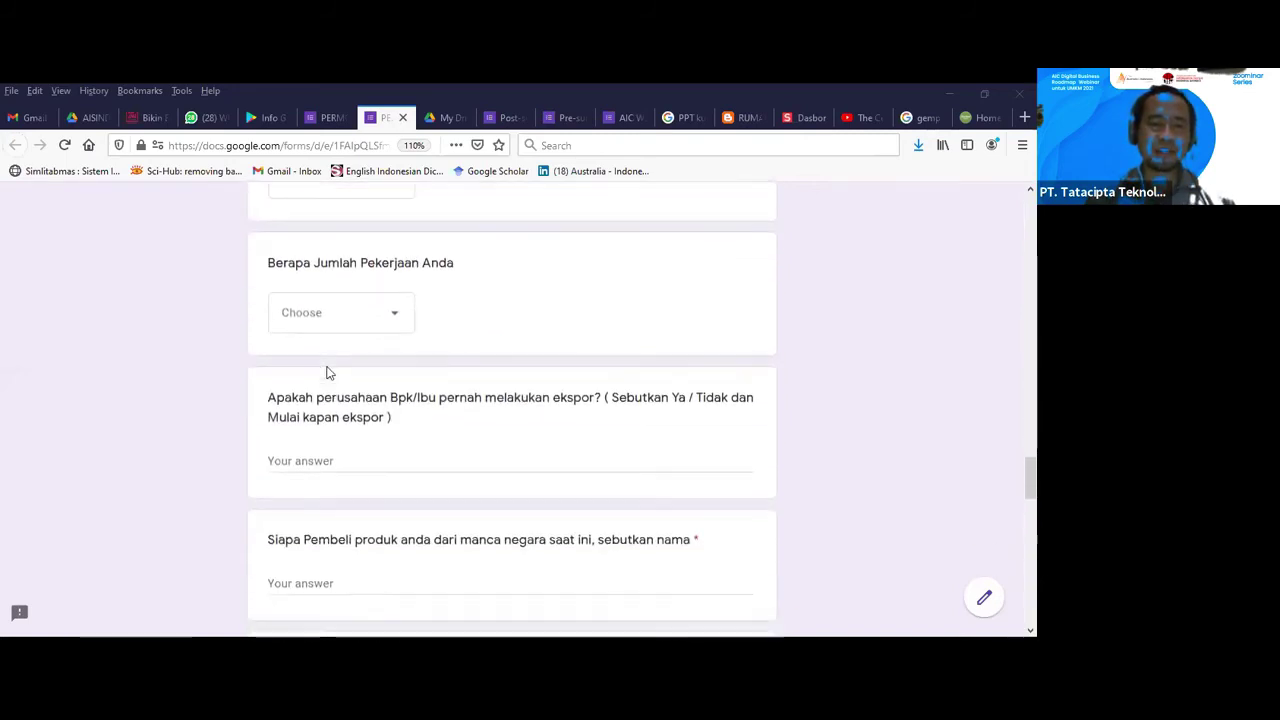
scroll(334, 372, down, 1)
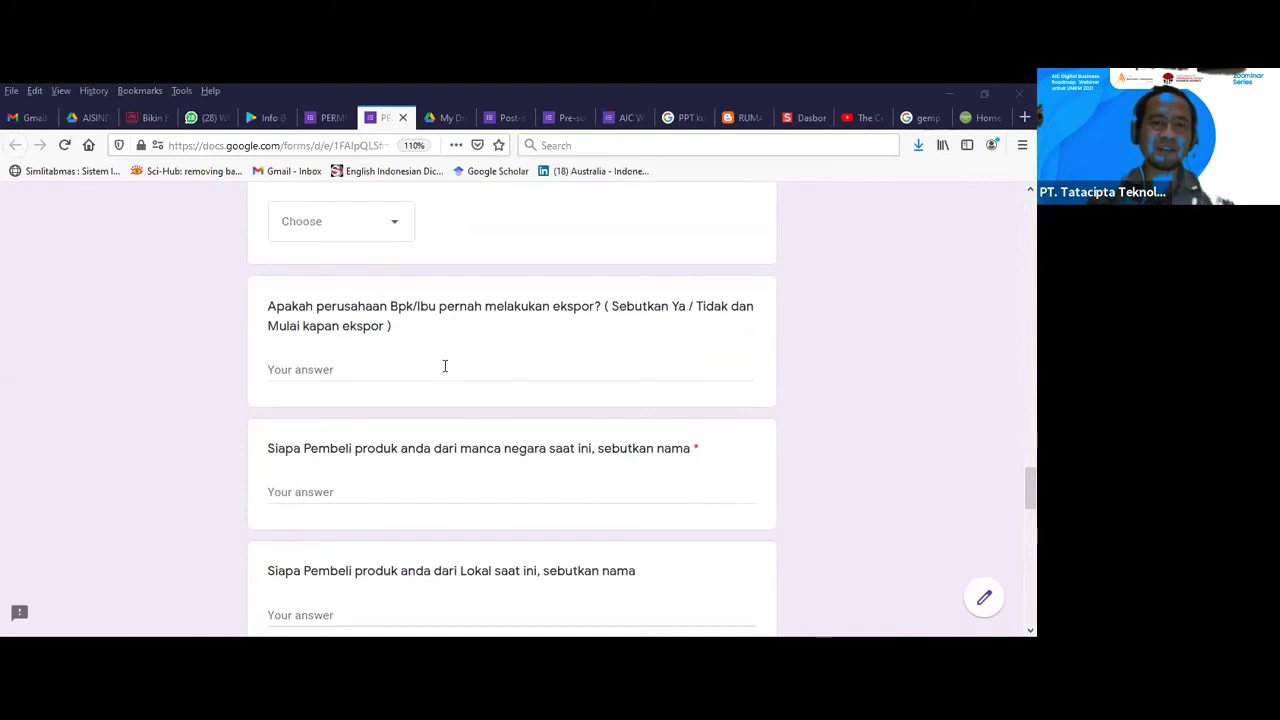
scroll(445, 366, down, 1)
scroll(443, 369, down, 2)
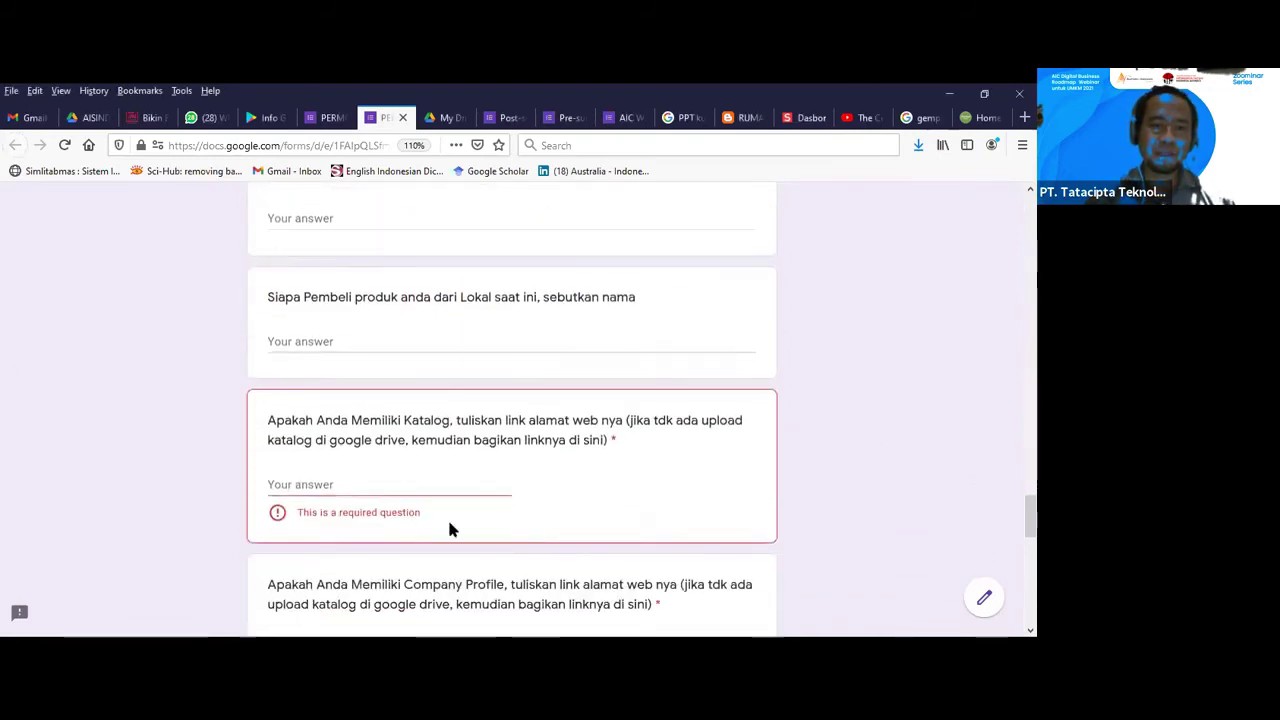
scroll(385, 470, down, 1)
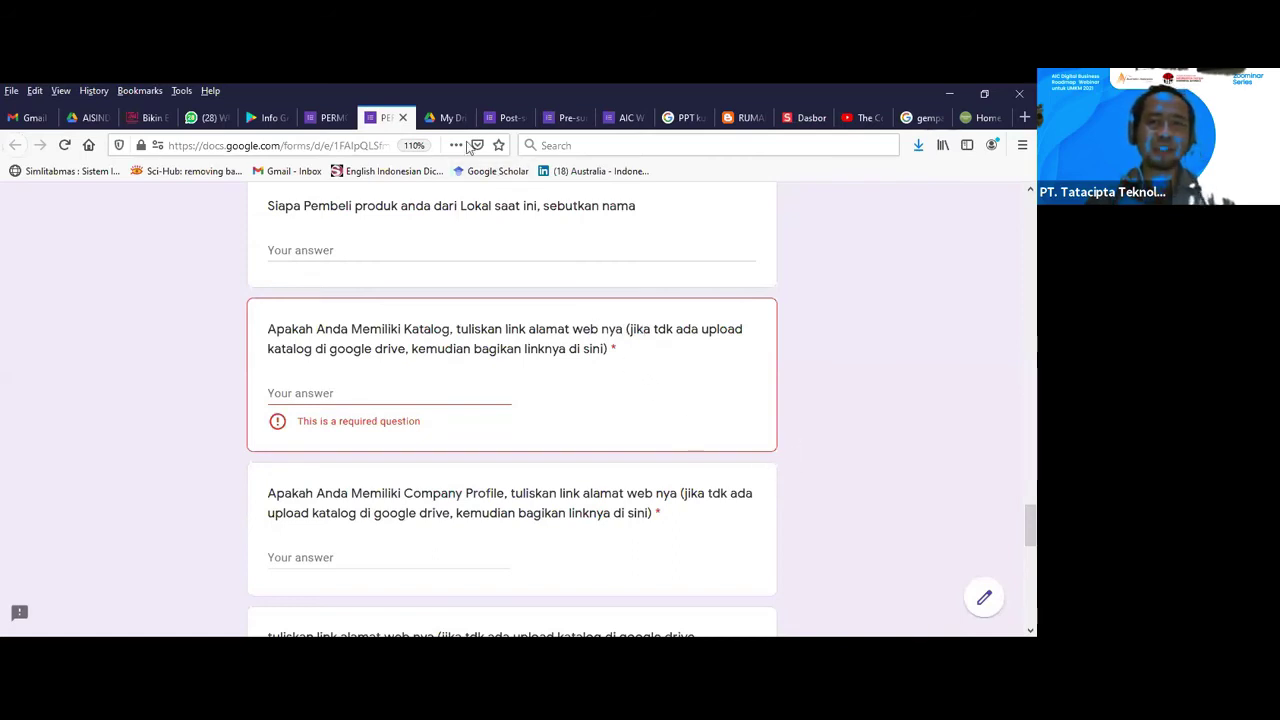
- Switch to Google Drive and create a new folder named Katalog in My Drive
click(447, 118)
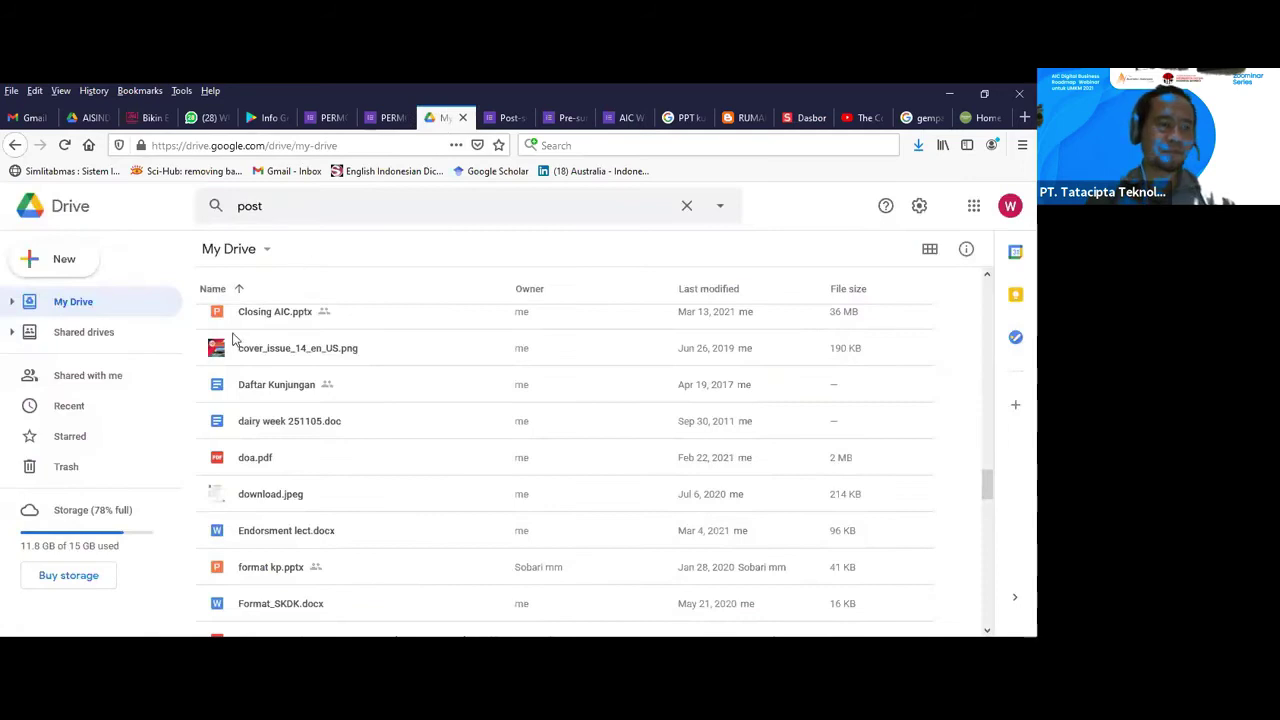
click(64, 260)
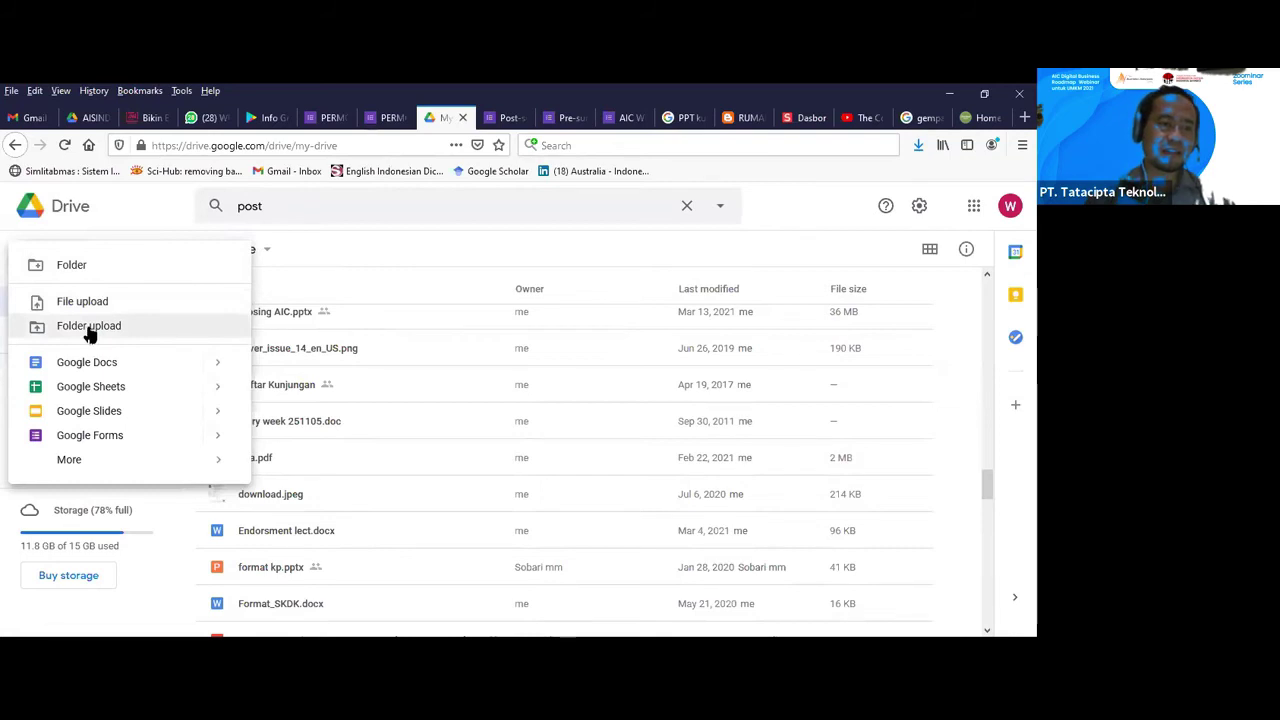
click(94, 223)
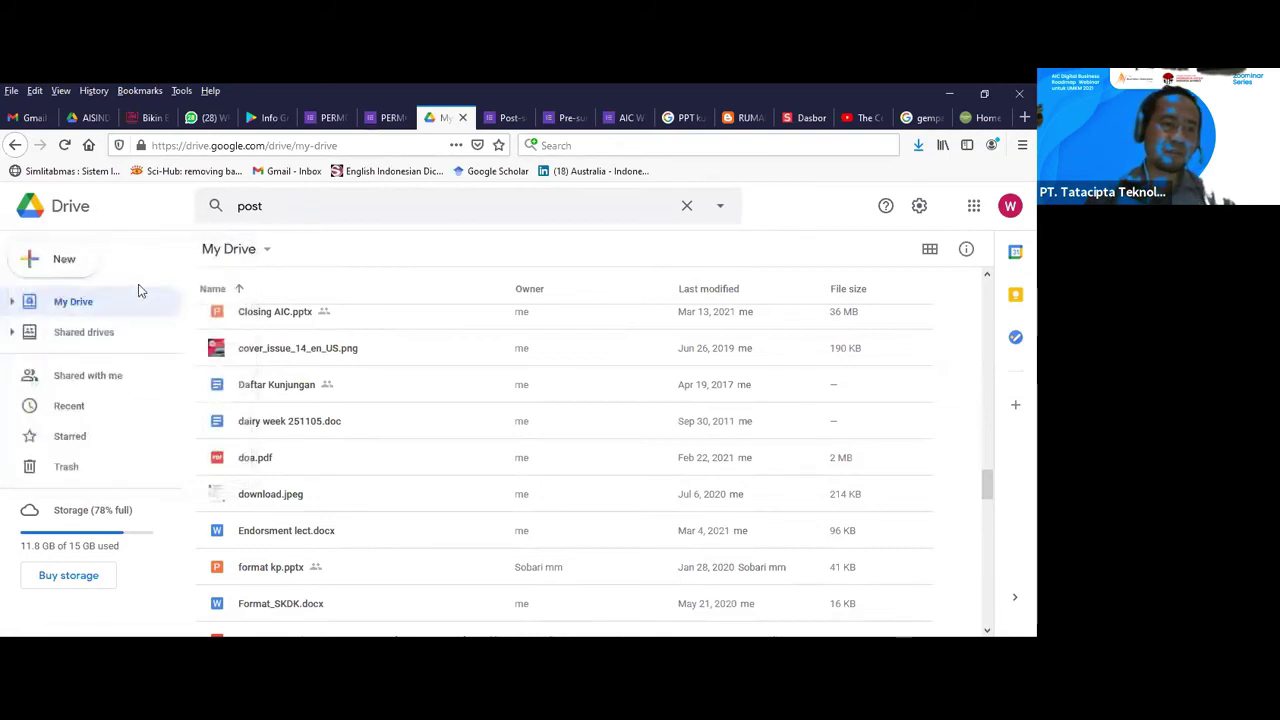
click(42, 270)
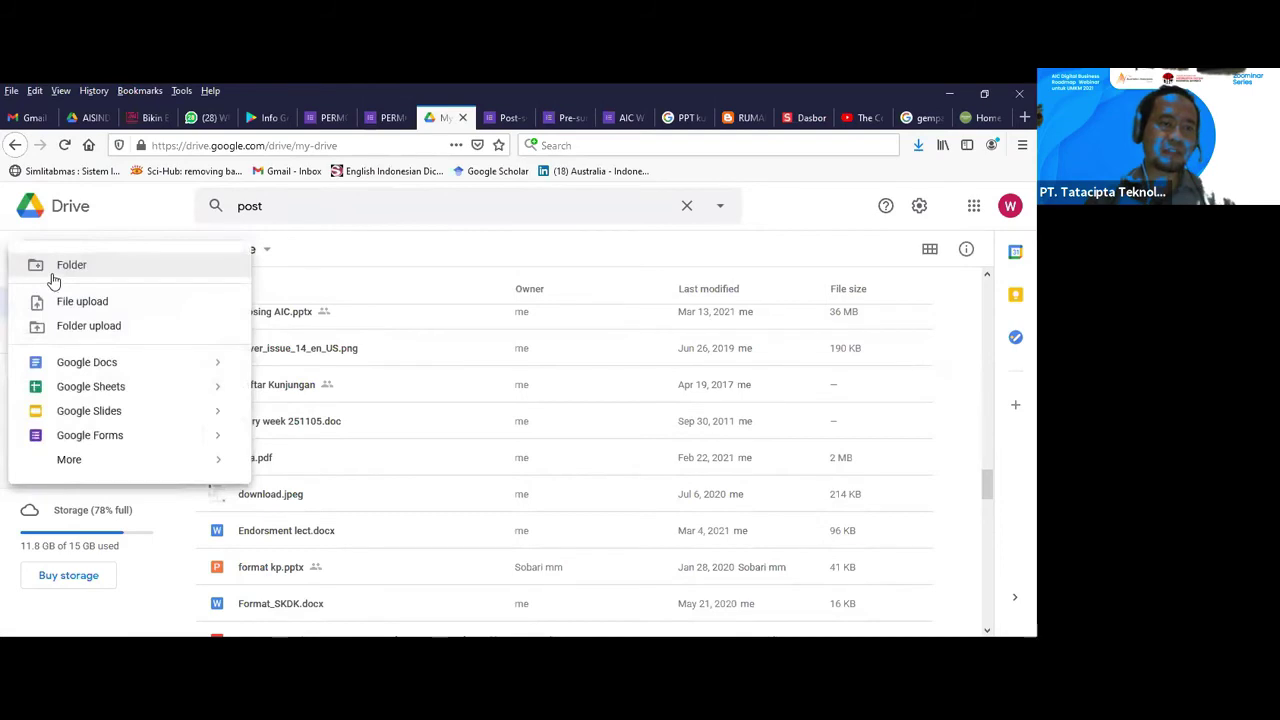
click(46, 268)
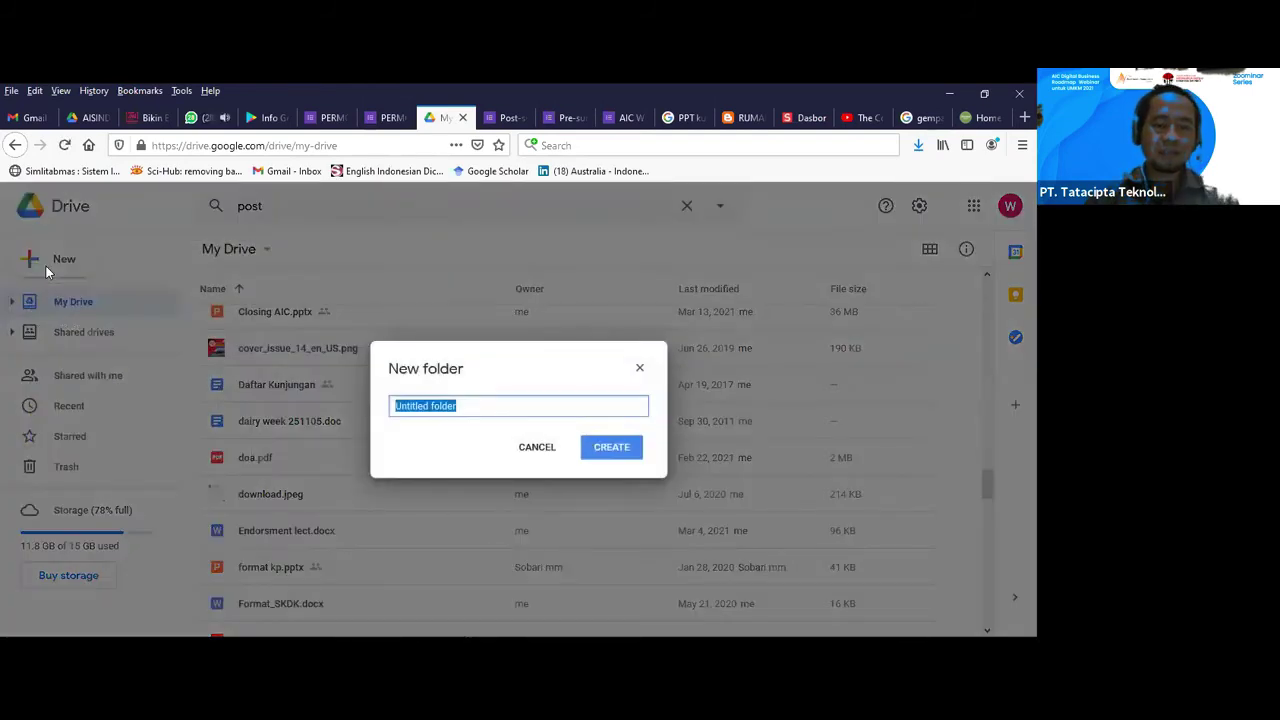
text(Katalog)
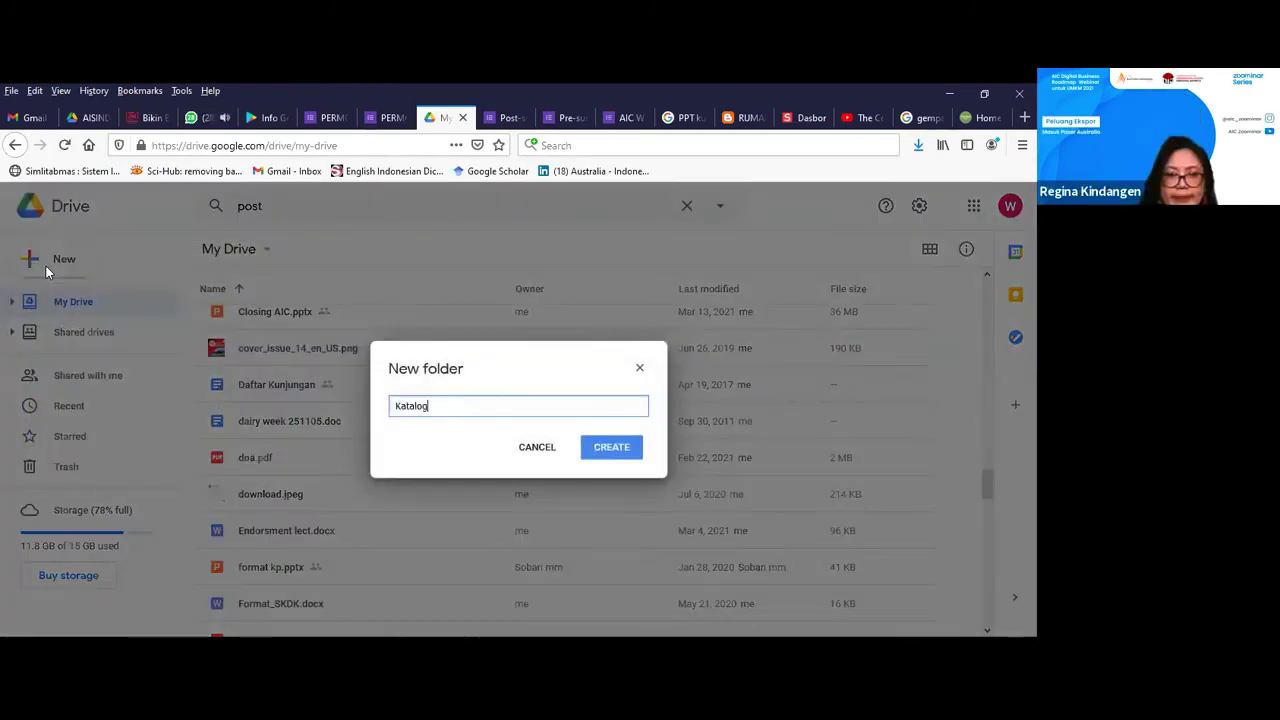
click(588, 452)
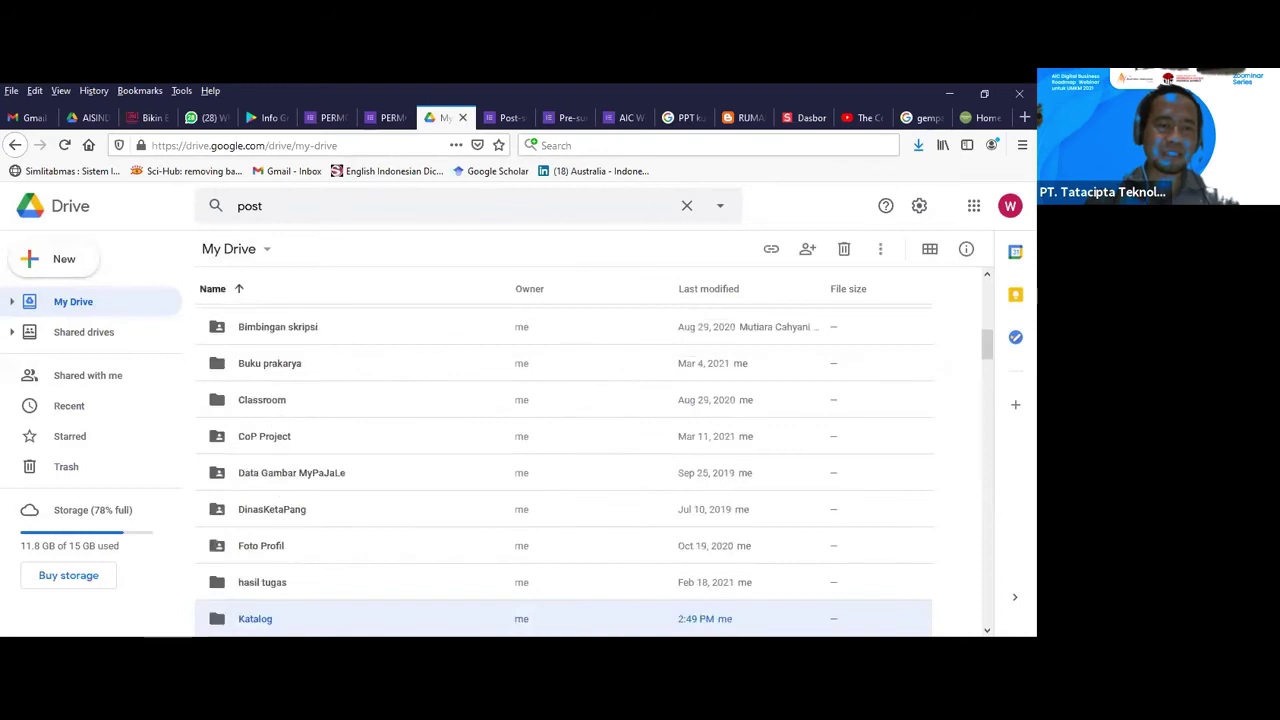
- Sort My Drive by name in descending order and try to open the Katalog folder
click(213, 288)
scroll(266, 388, up, 2)
scroll(266, 385, down, 5)
scroll(266, 390, down, 3)
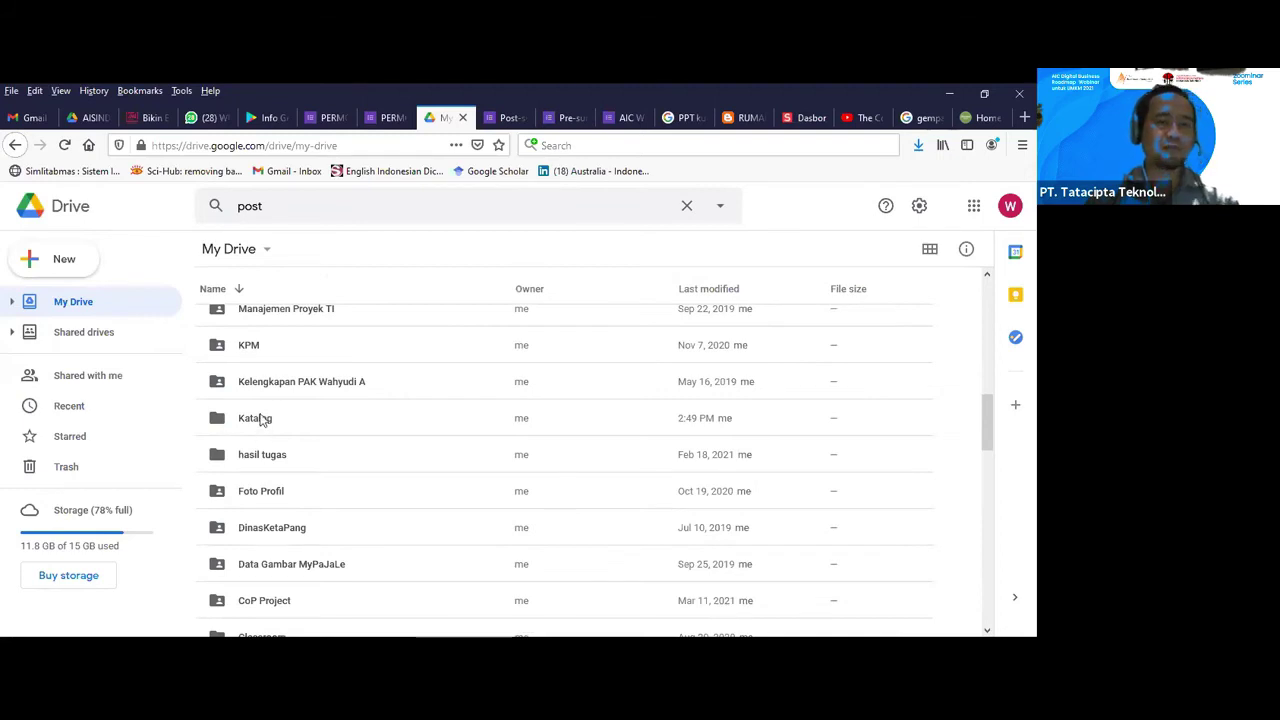
double_click(260, 418)
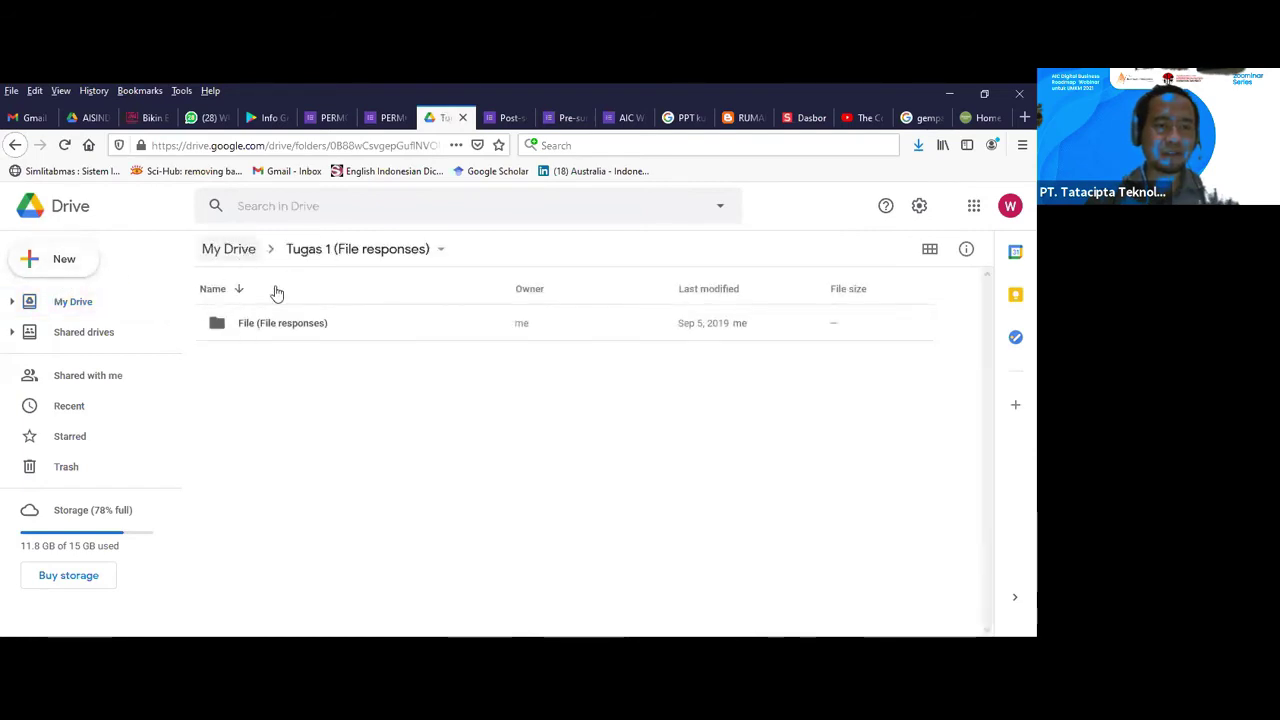
key(alt+Left)
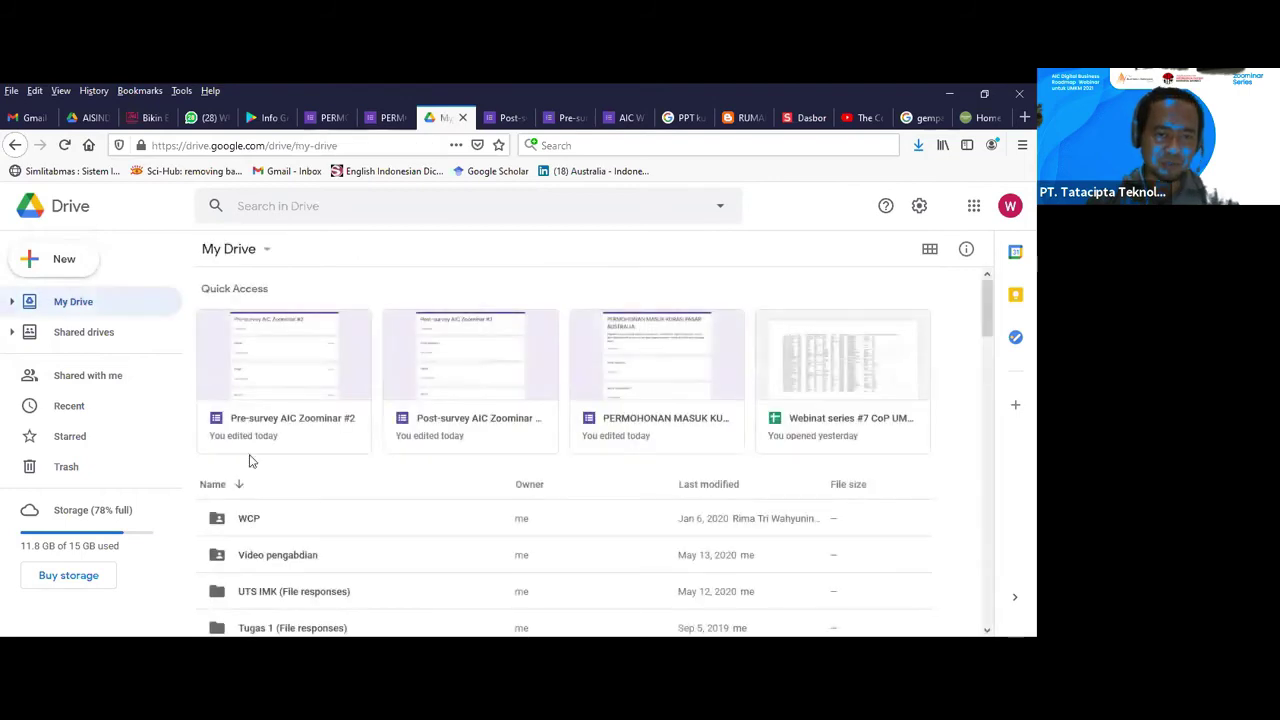
- Find the Katalog folder in the My Drive list and open it
scroll(291, 505, down, 4)
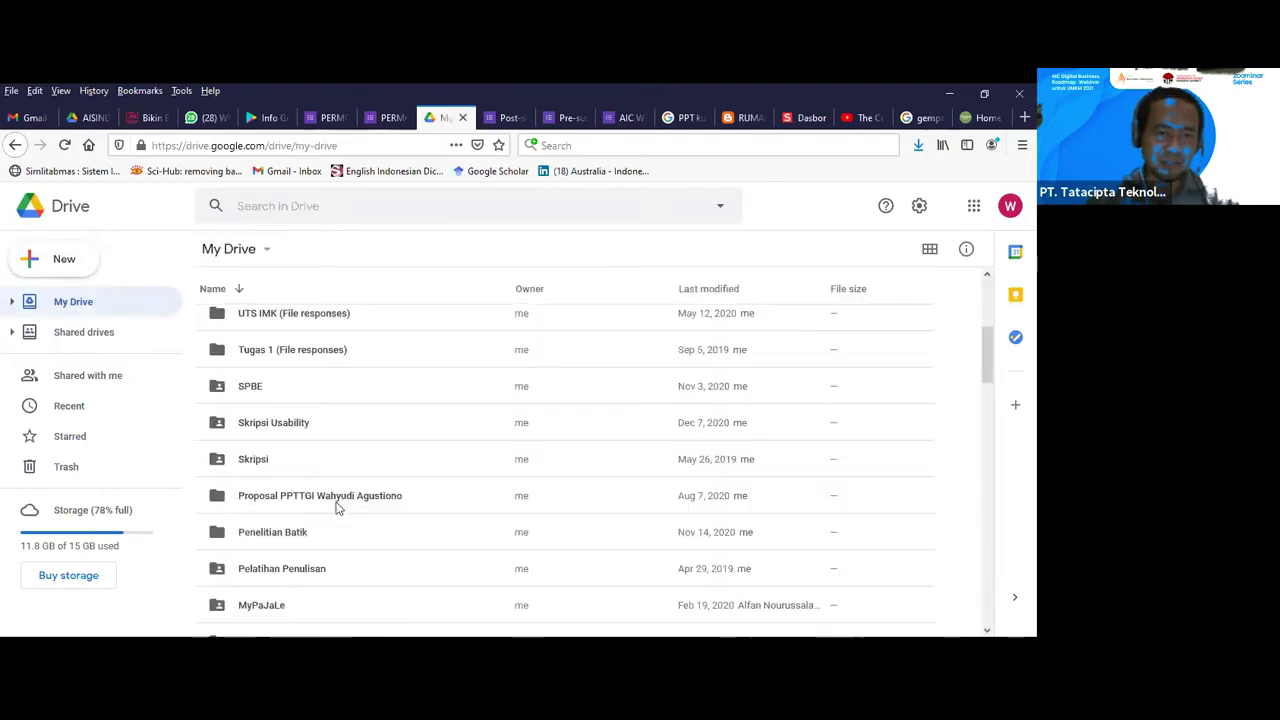
scroll(305, 480, down, 3)
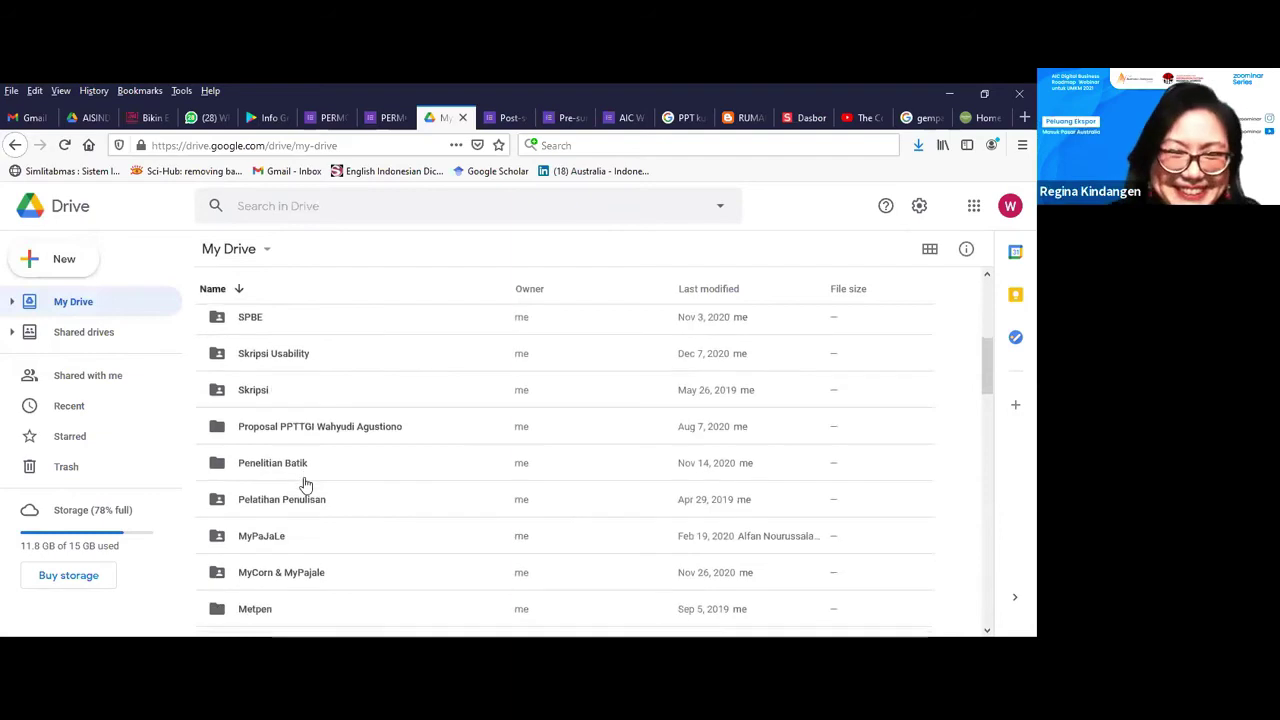
scroll(290, 505, up, 4)
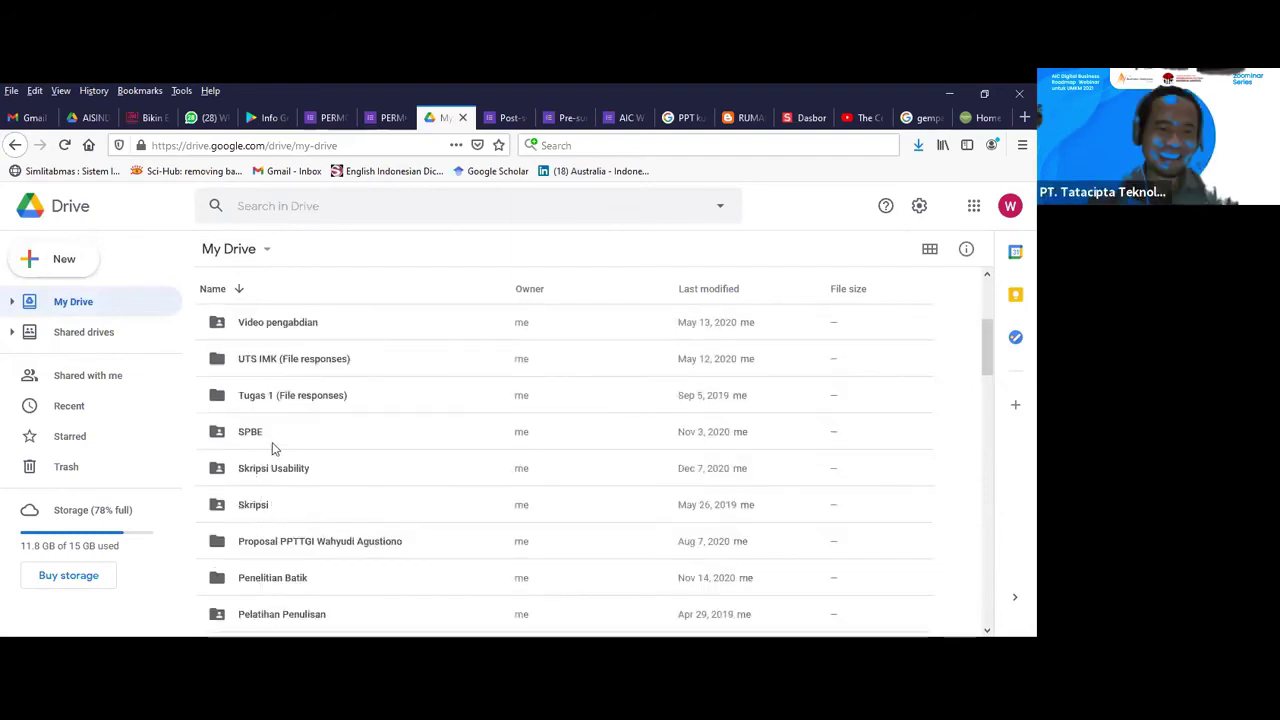
scroll(277, 456, up, 3)
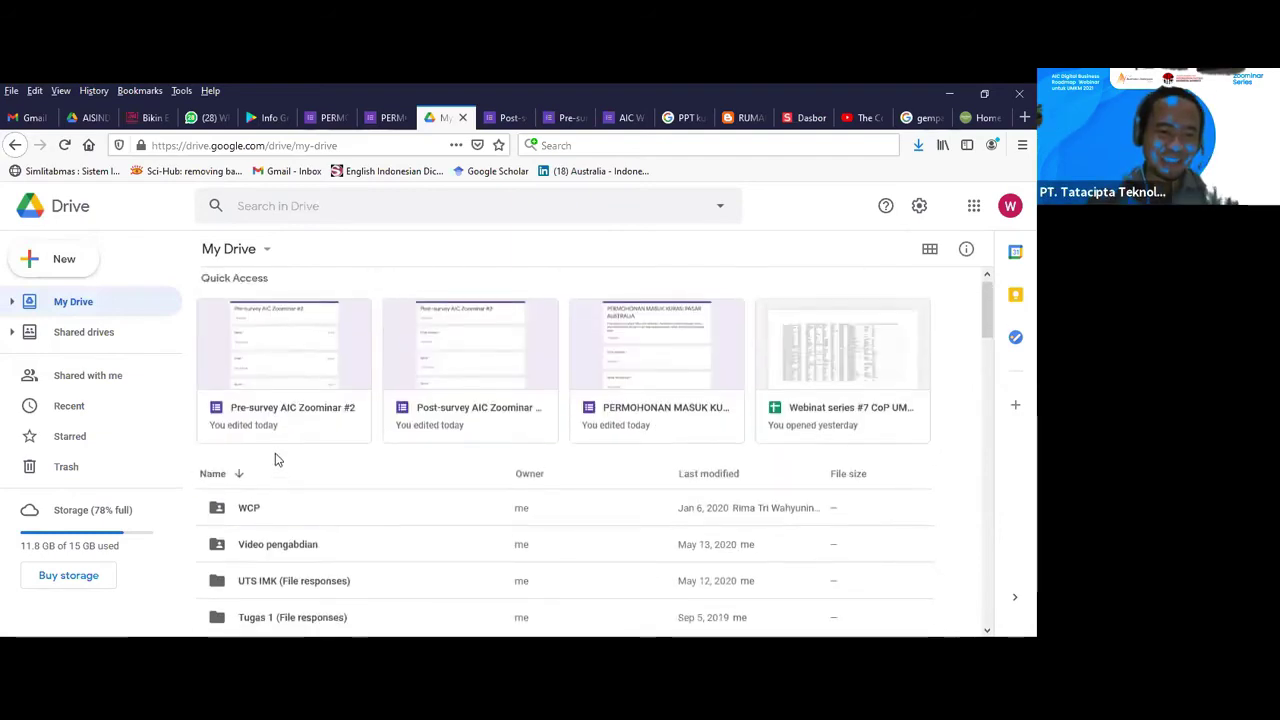
scroll(277, 457, down, 5)
scroll(277, 458, down, 3)
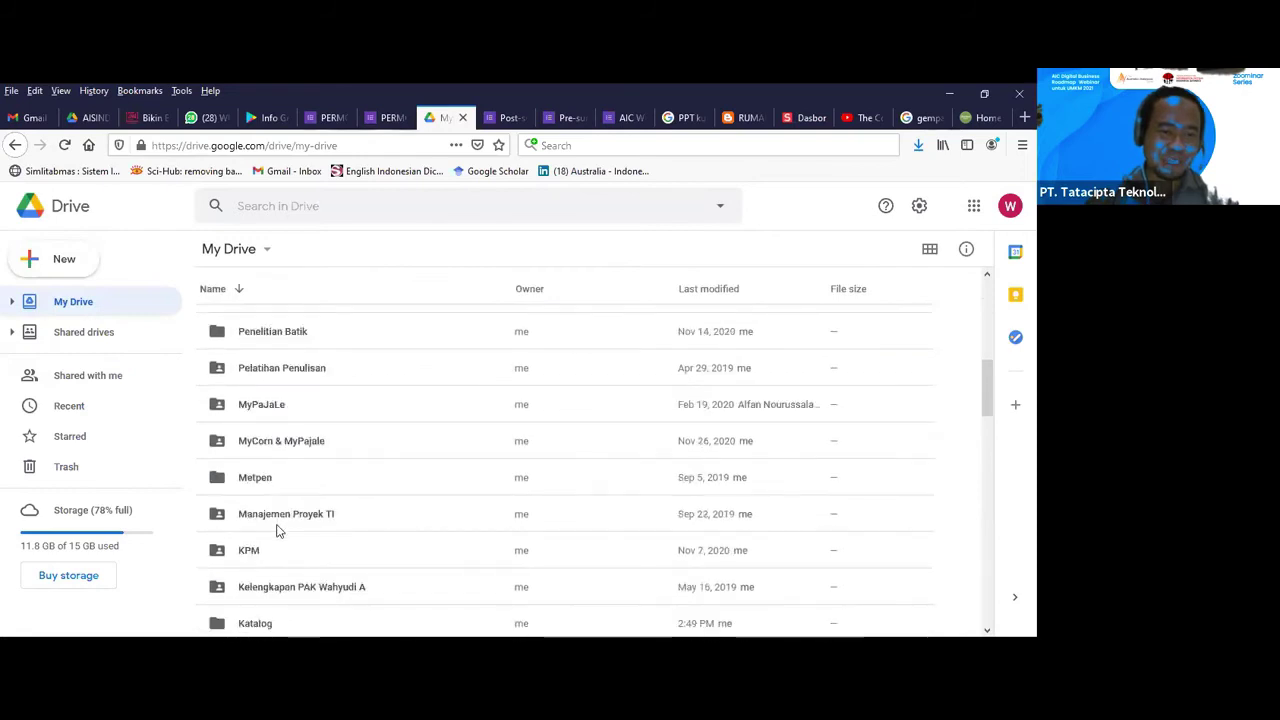
scroll(272, 524, down, 3)
double_click(266, 487)
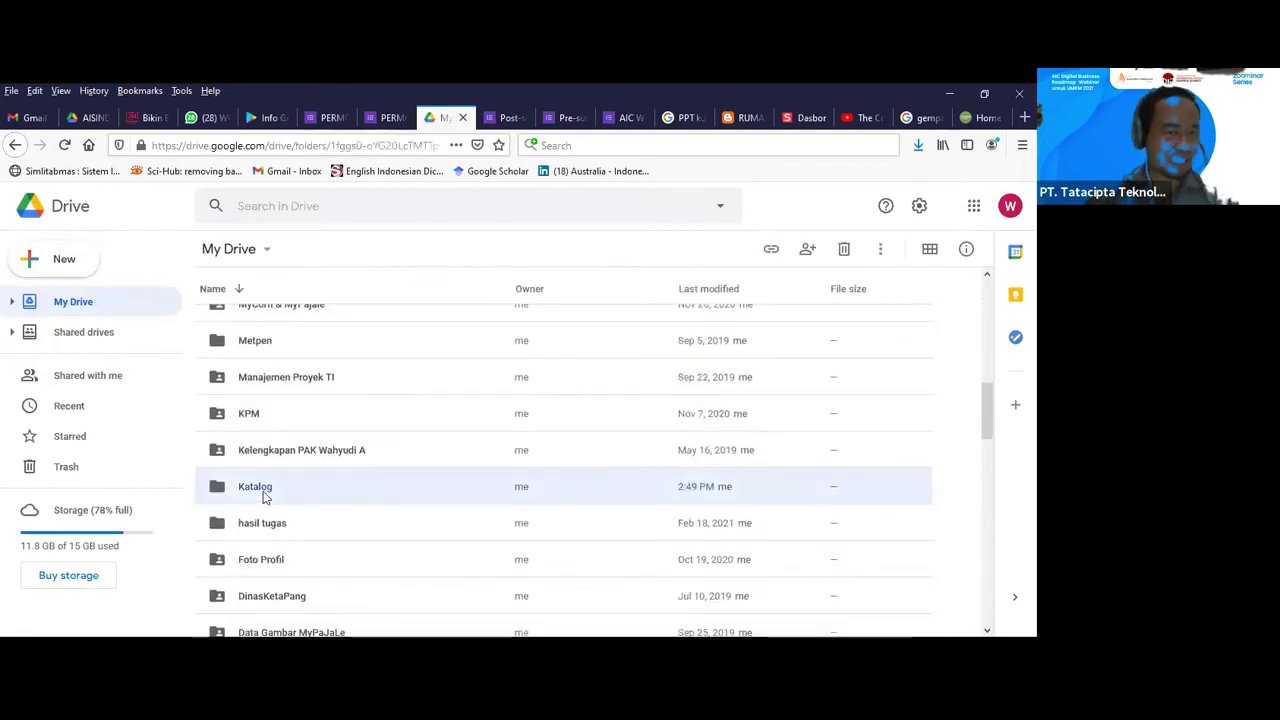
- Upload the images agenda and what we from the CoP folder on Local Disk (D:) into the Katalog folder
click(69, 279)
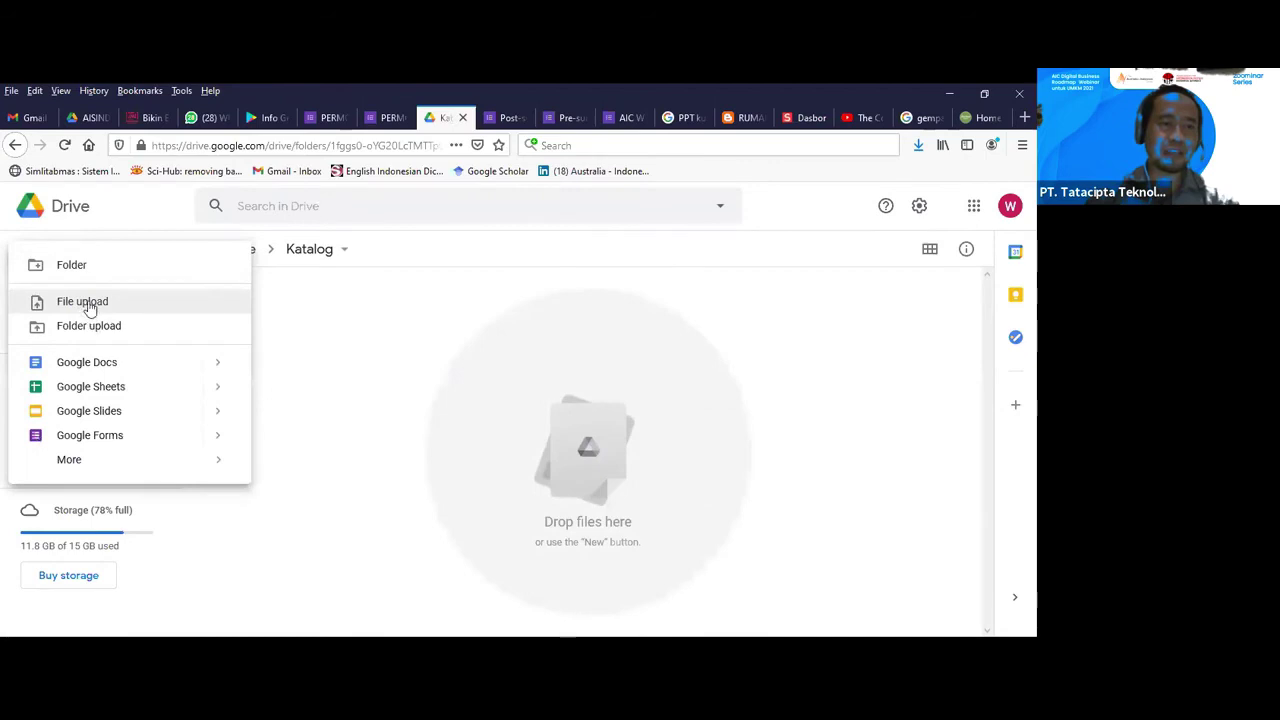
click(86, 303)
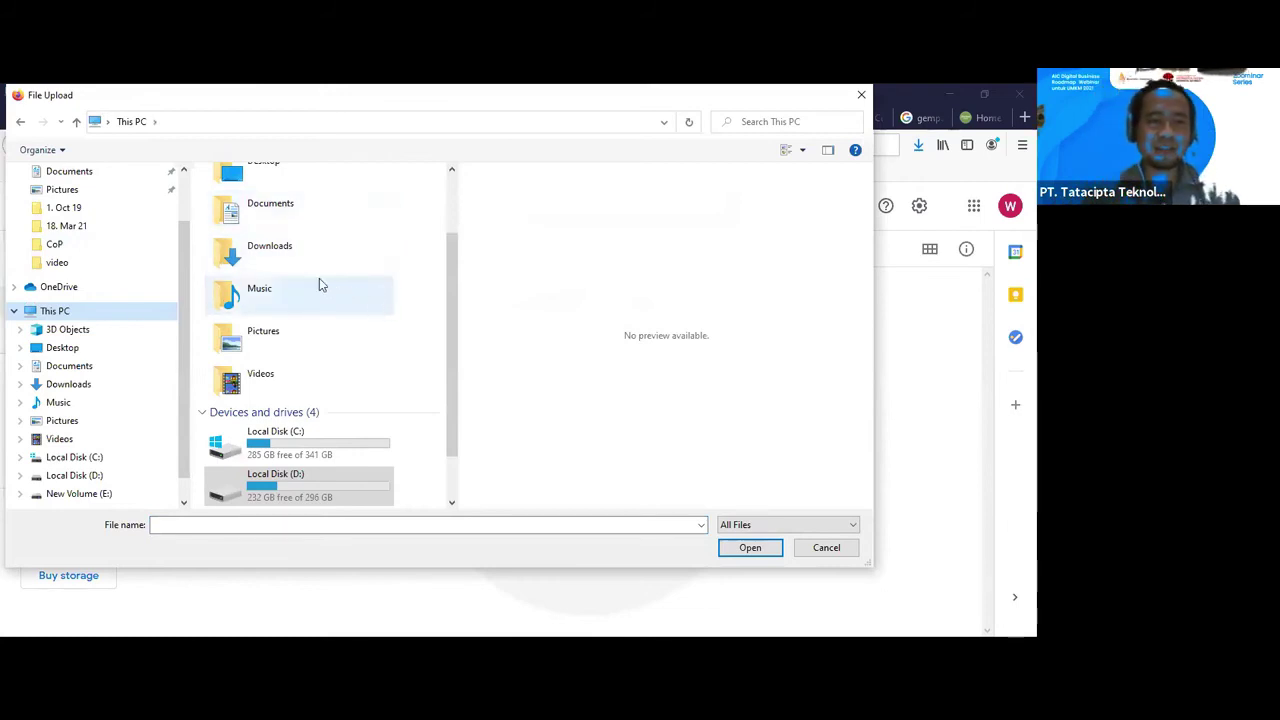
scroll(320, 282, up, 2)
scroll(322, 280, down, 2)
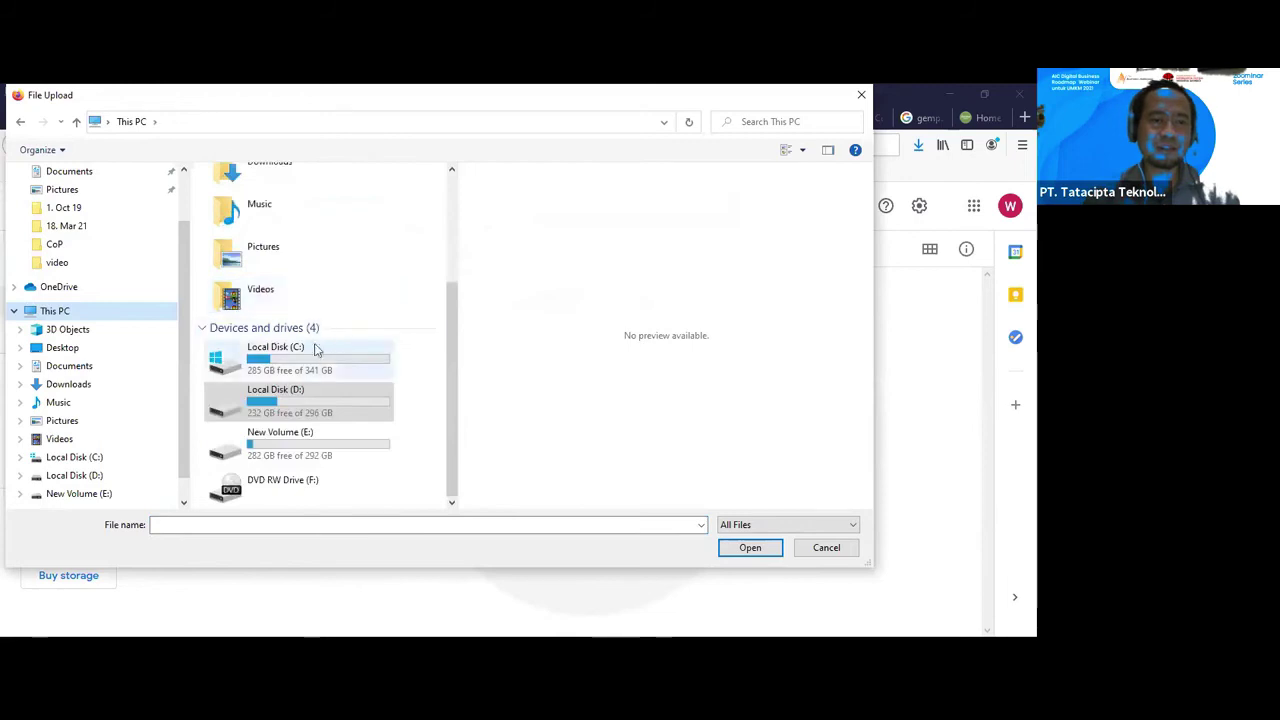
click(66, 245)
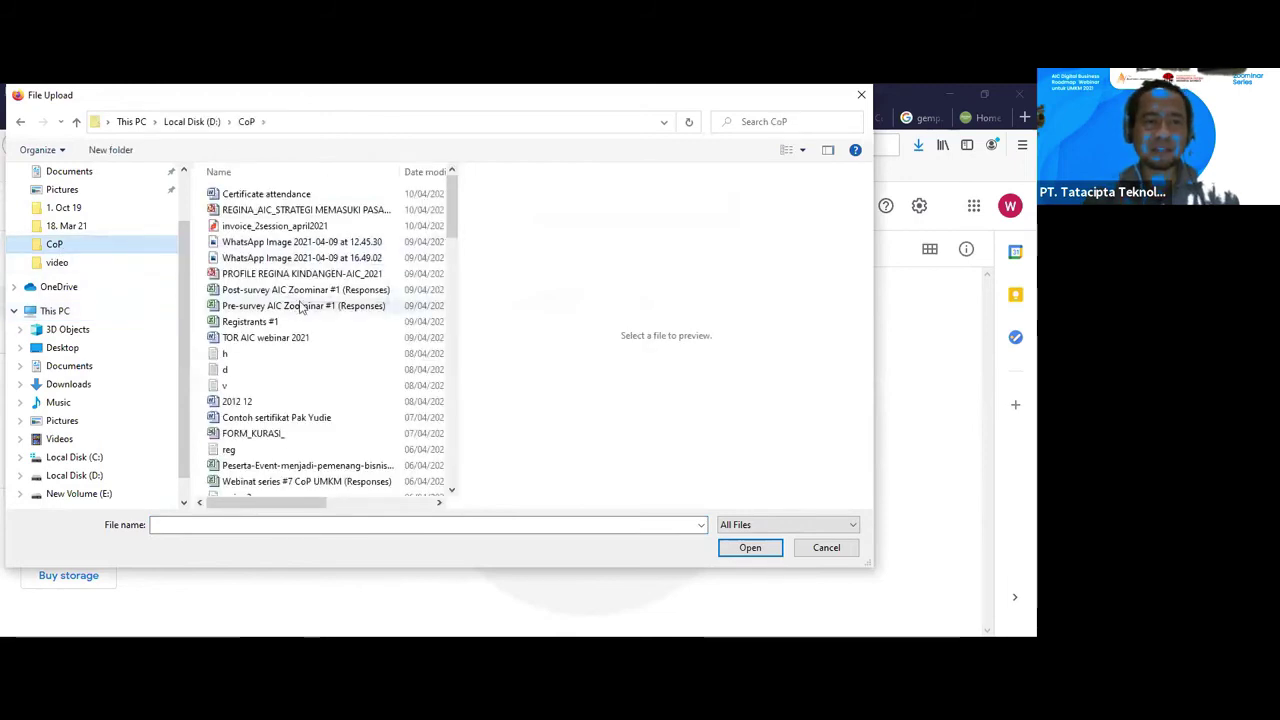
scroll(346, 335, down, 7)
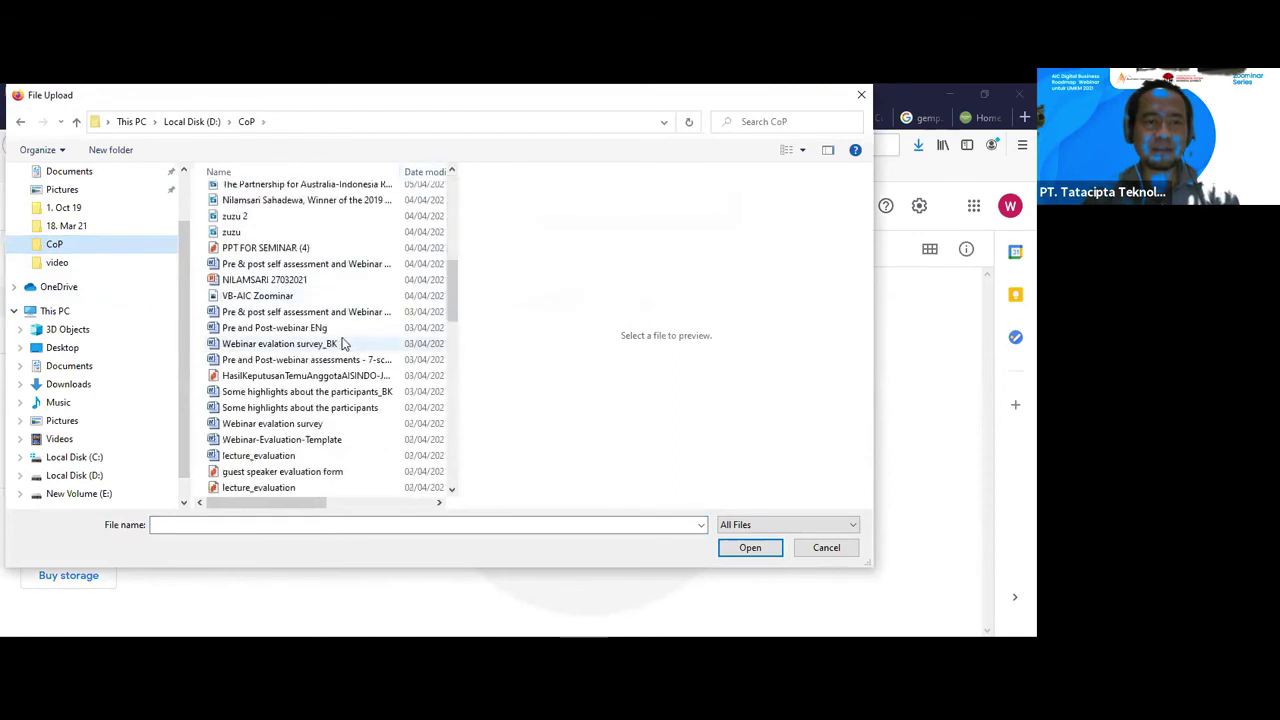
scroll(342, 343, down, 5)
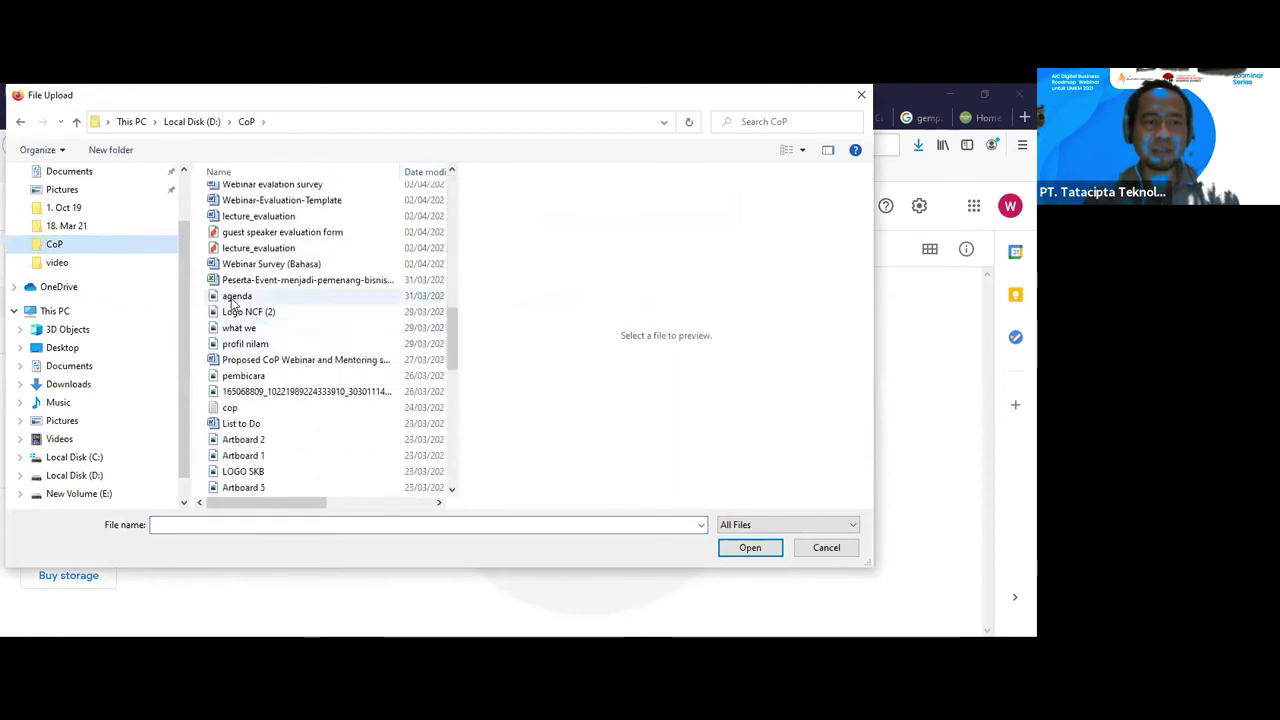
click(236, 296)
ctrl+click(239, 328)
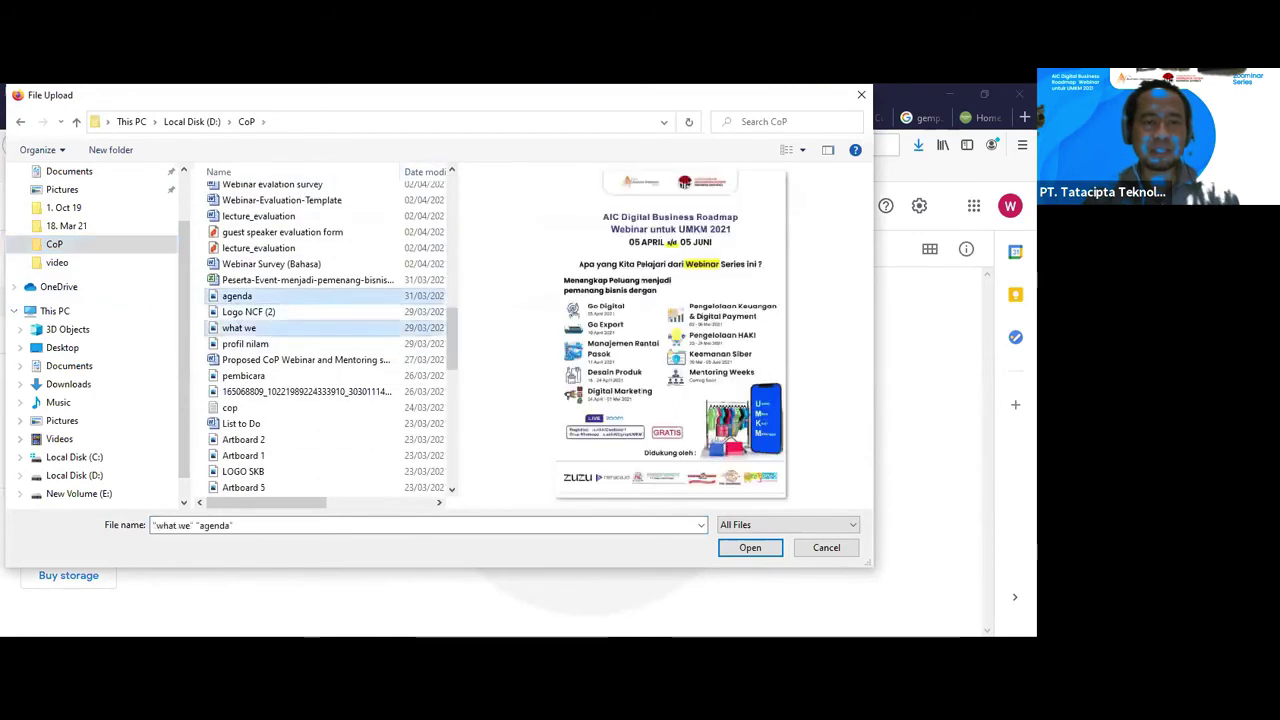
click(745, 548)
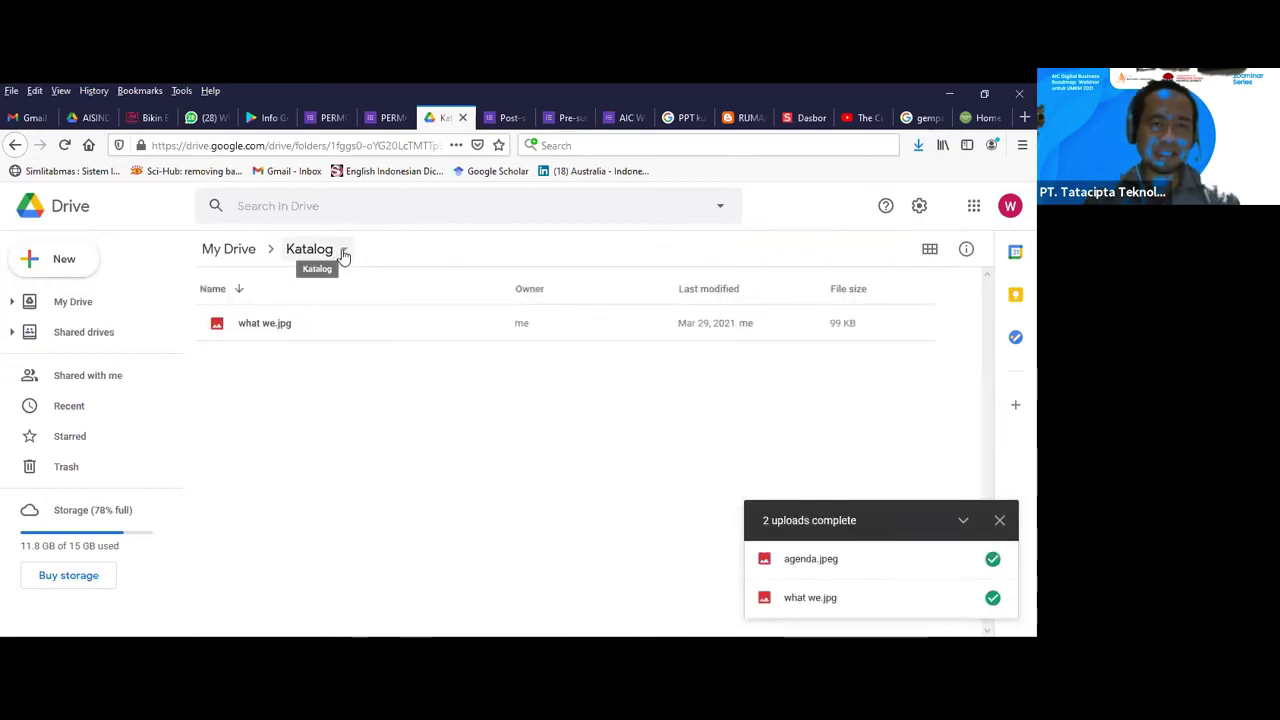
- Share the Katalog folder by link with Anyone with the link as Editor, and copy the link
click(343, 251)
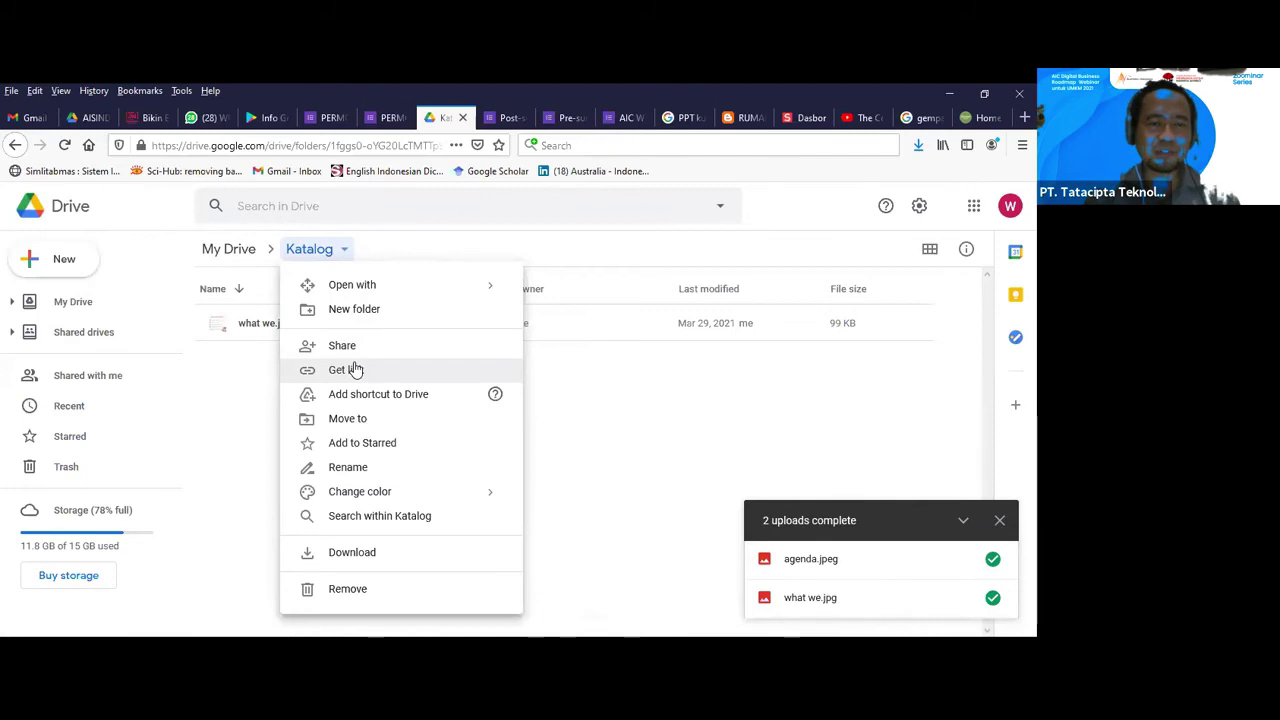
key(Escape)
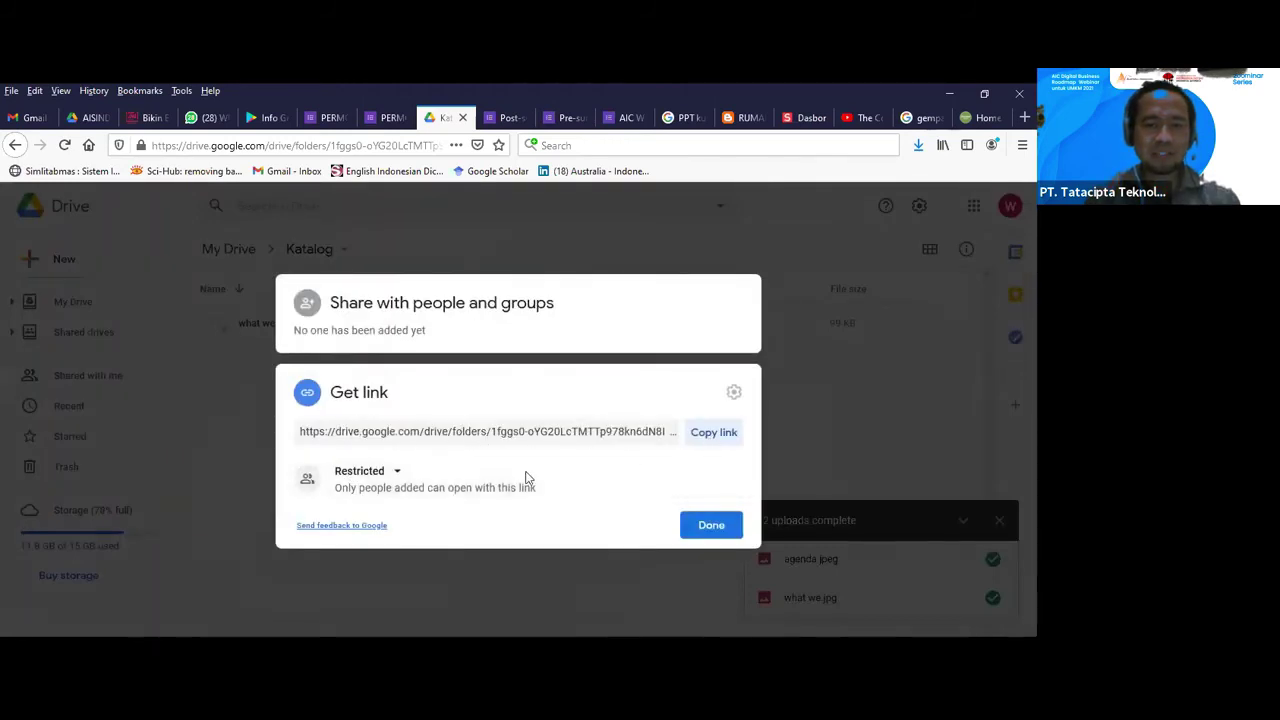
click(397, 474)
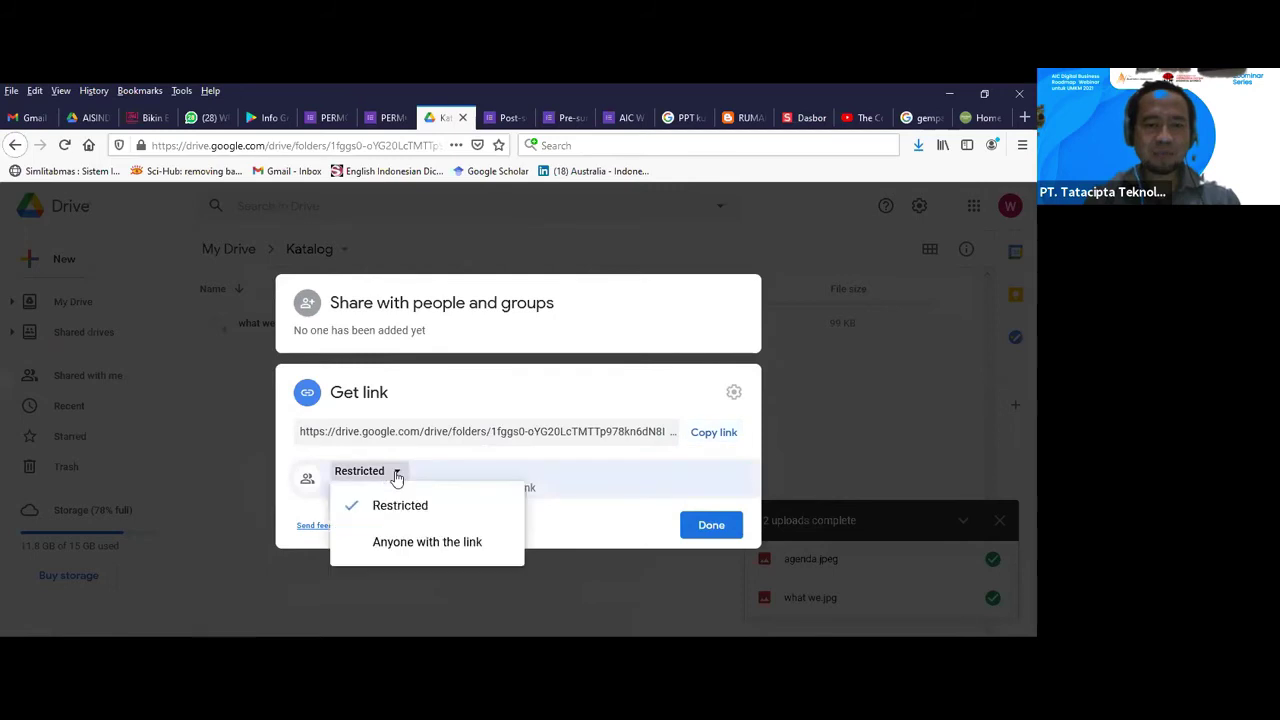
click(402, 543)
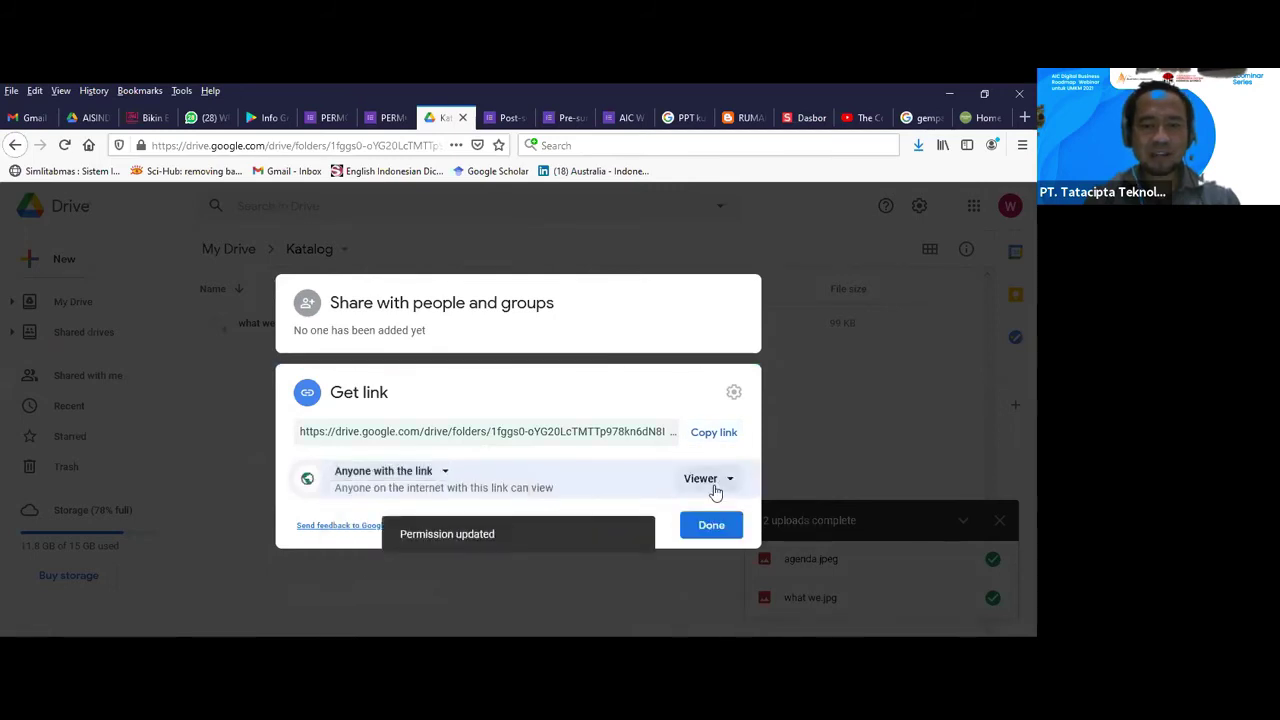
click(714, 489)
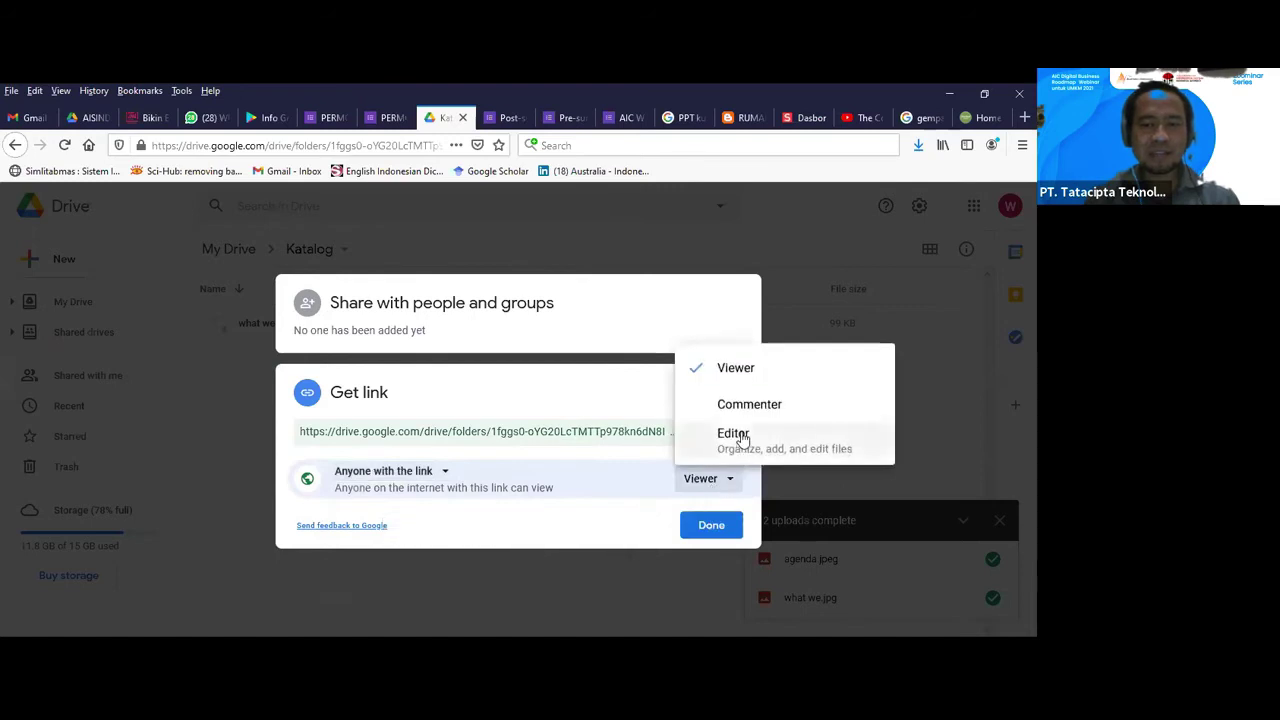
click(738, 436)
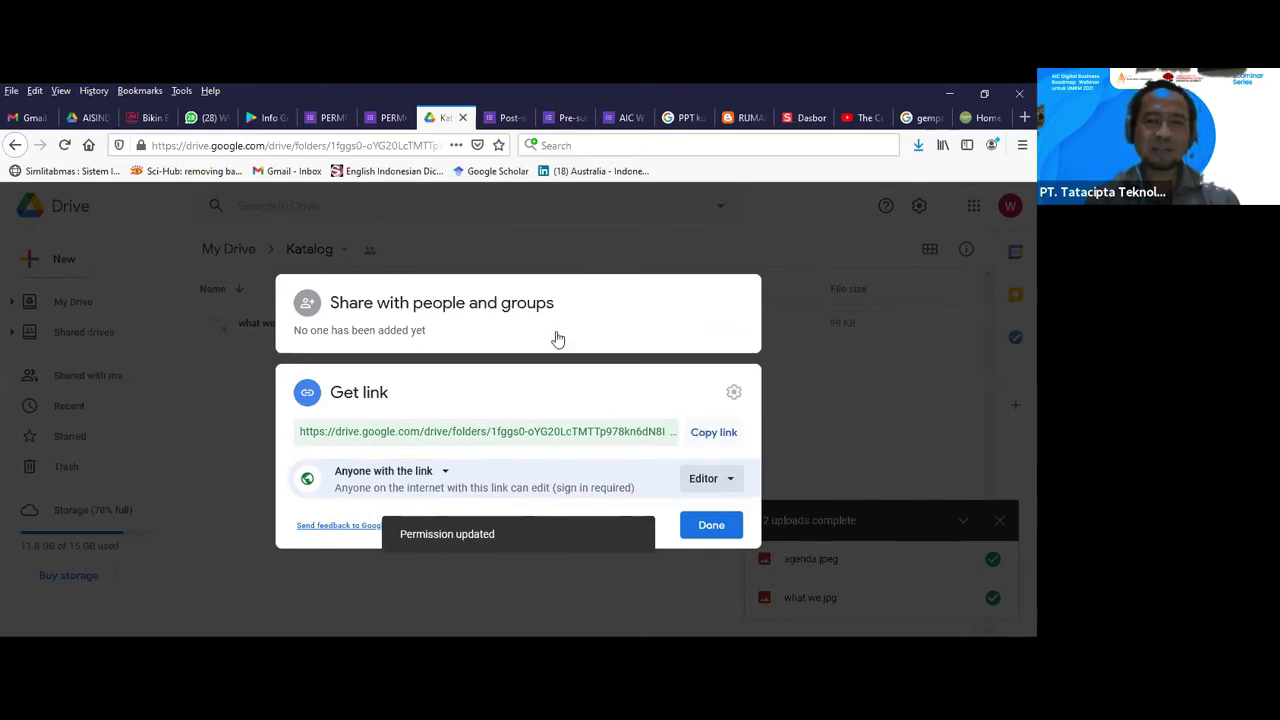
- Switch to the PERMOHONAN MASUK KURASI PASAR AUSTRALIA form and review the catalogue and company profile questions in the individual response
click(330, 118)
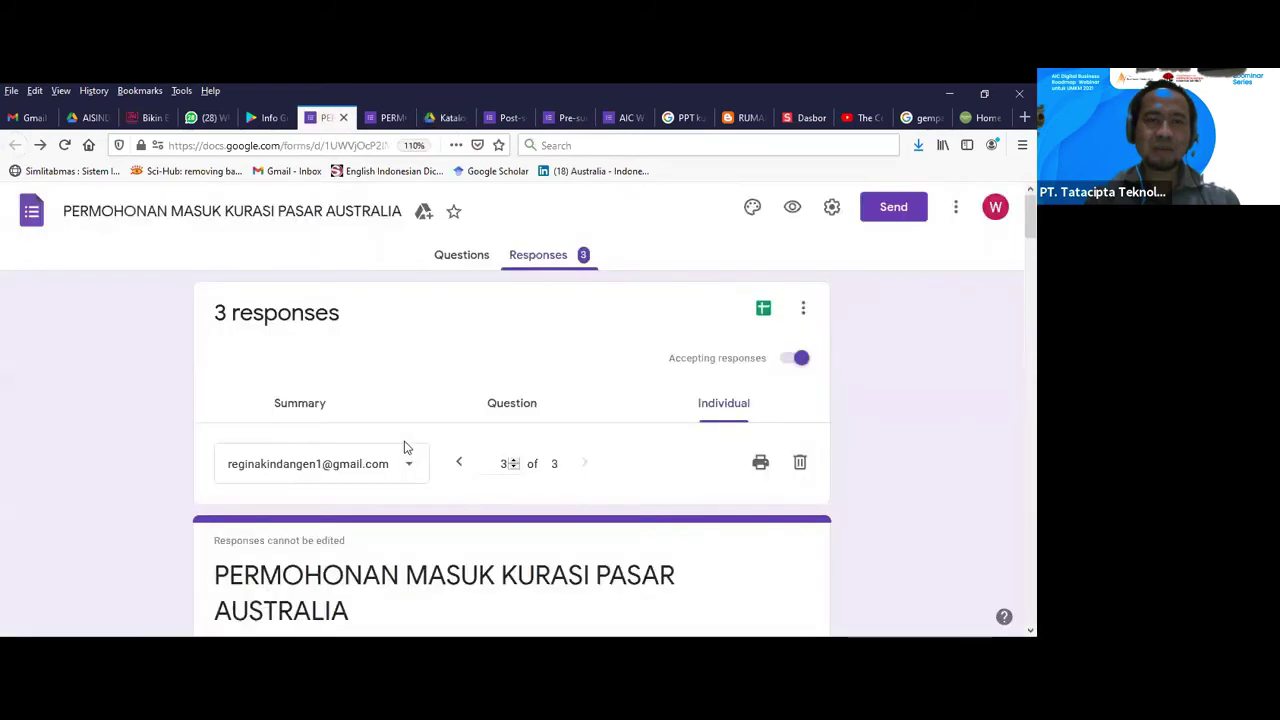
scroll(406, 446, down, 5)
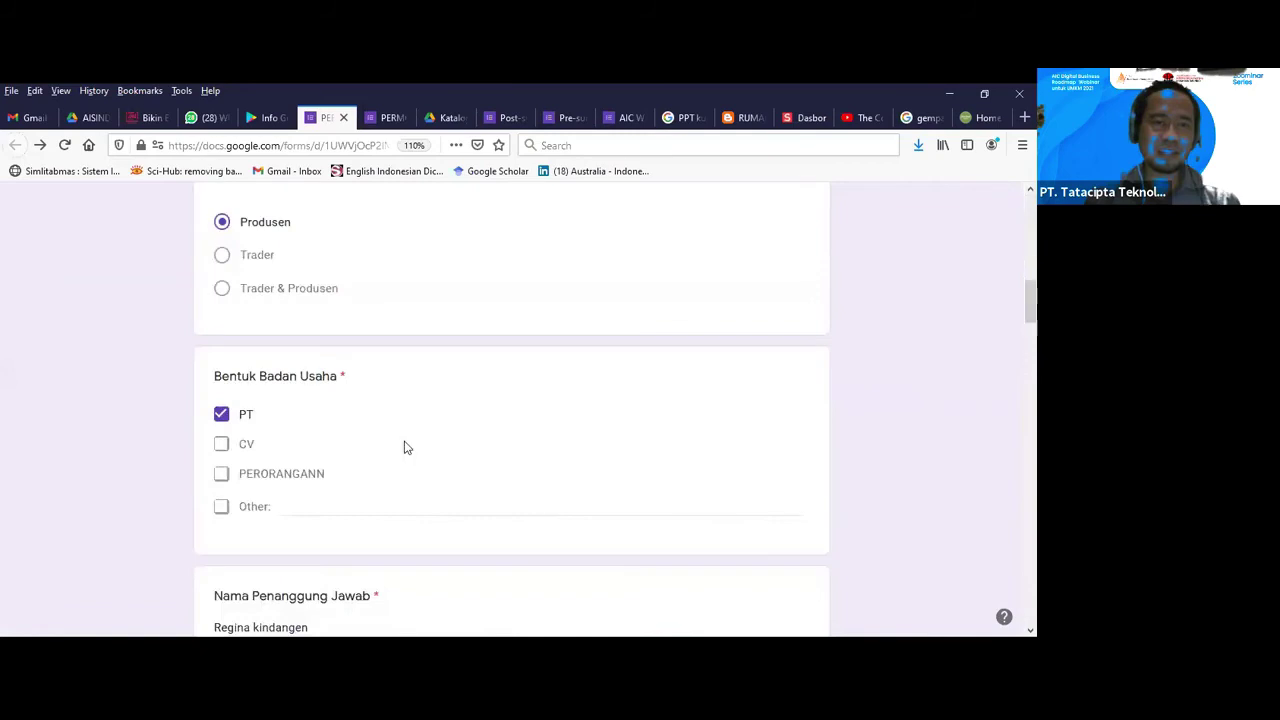
scroll(400, 448, down, 8)
scroll(312, 434, down, 6)
scroll(314, 436, down, 10)
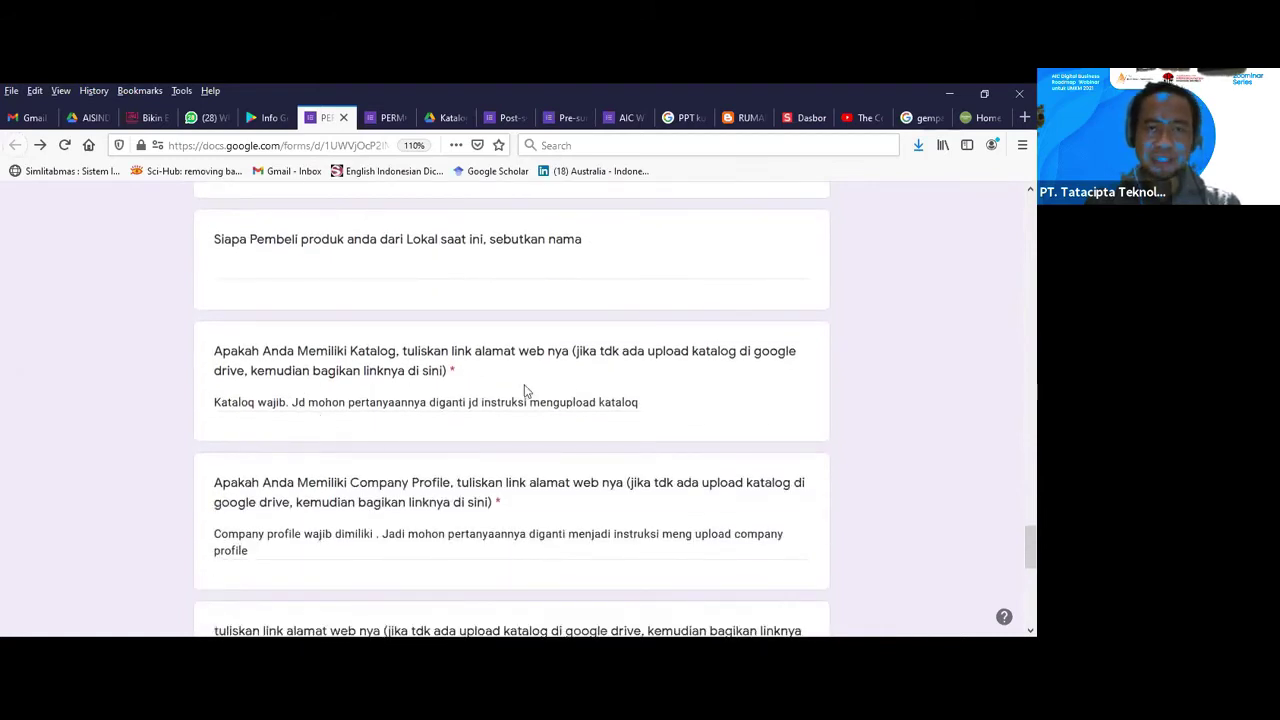
scroll(565, 345, up, 20)
scroll(576, 344, up, 10)
- Open the form's preview and paste the Katalog folder's sharing link as the answer to the catalogue question
click(789, 212)
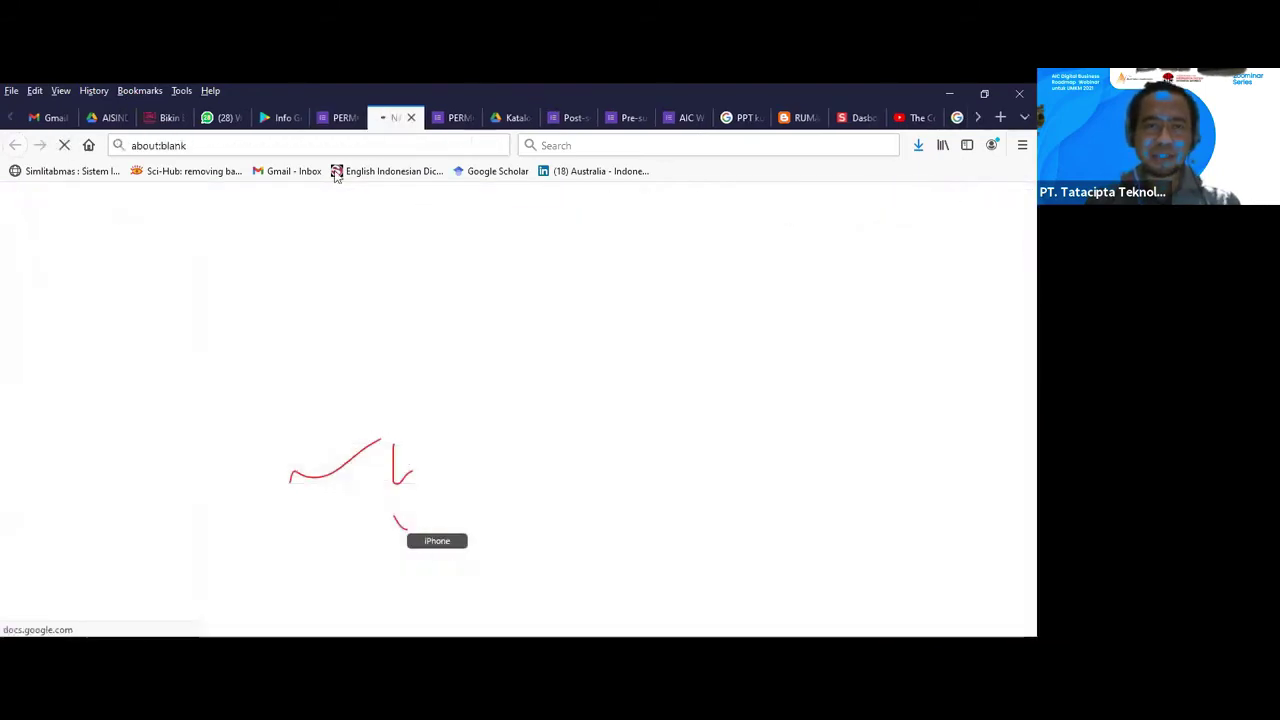
scroll(362, 422, down, 4)
scroll(364, 425, down, 15)
scroll(364, 425, down, 15)
scroll(366, 426, up, 2)
scroll(366, 420, down, 4)
click(335, 396)
key(ctrl+v)
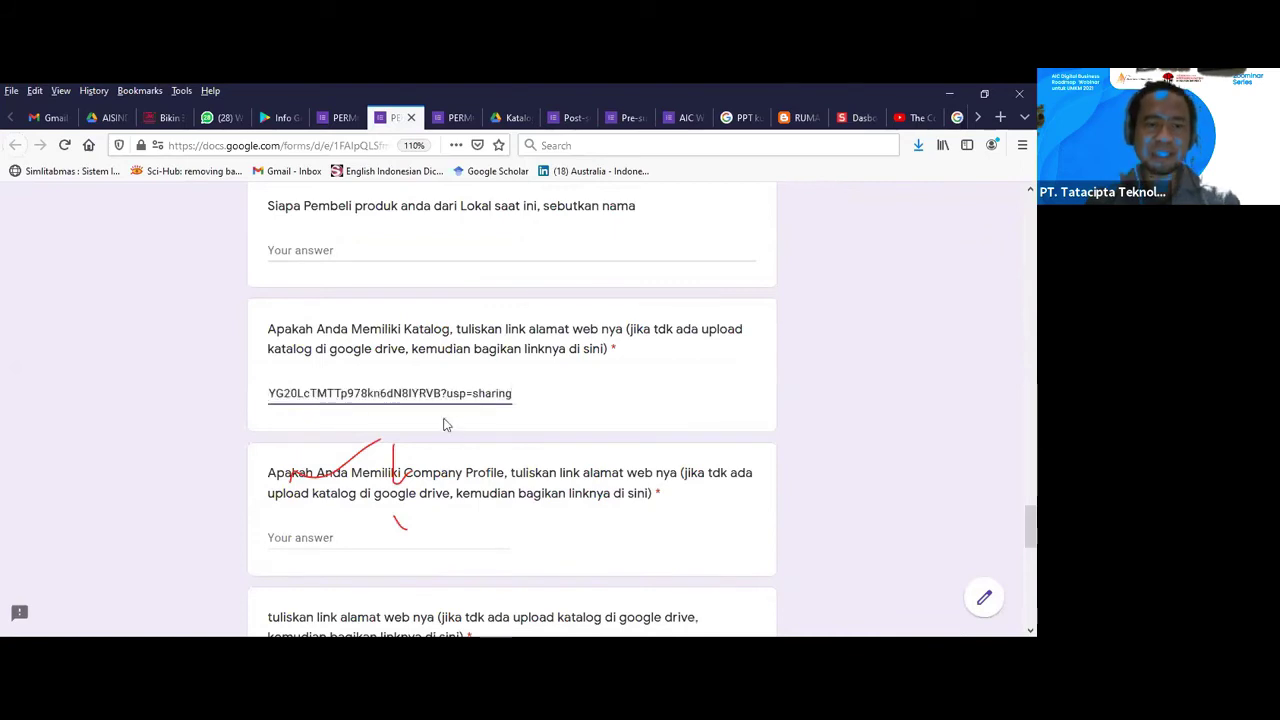
click(531, 430)
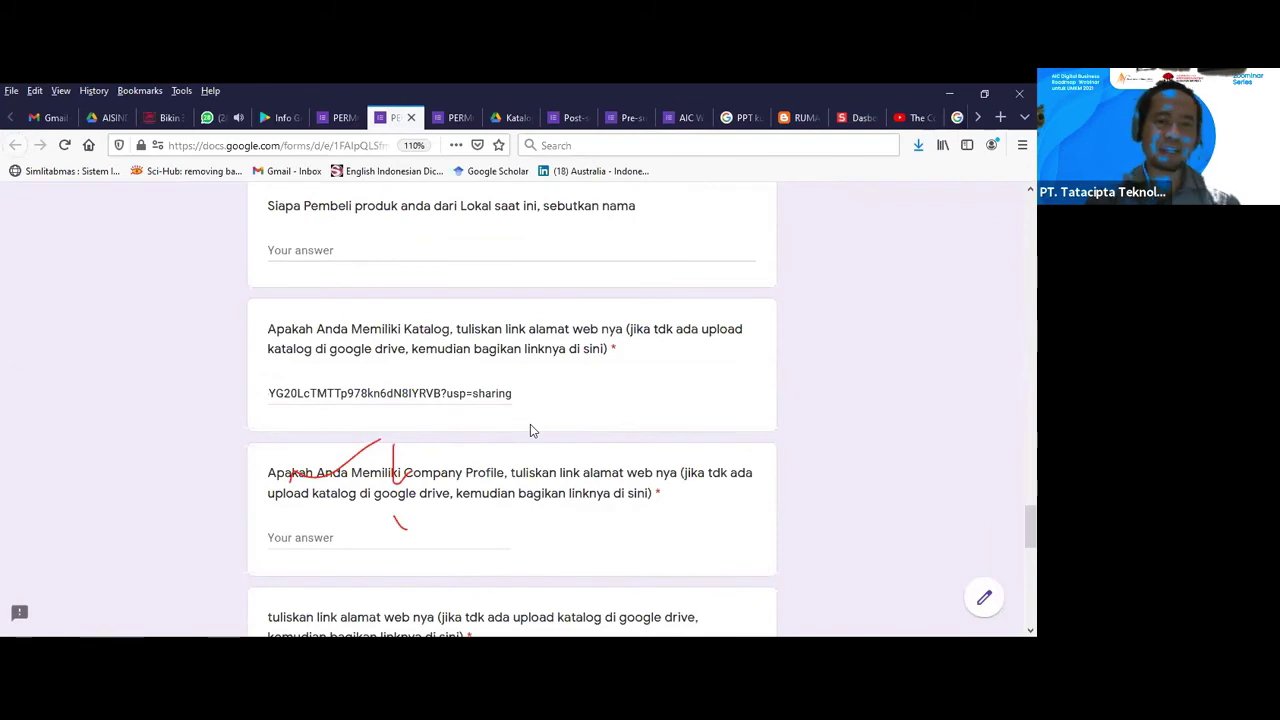
- Examine the remaining questions on company profile, government-facilitated activities, exhibitions and additional remarks, down to the form's submission area
scroll(438, 396, down, 2)
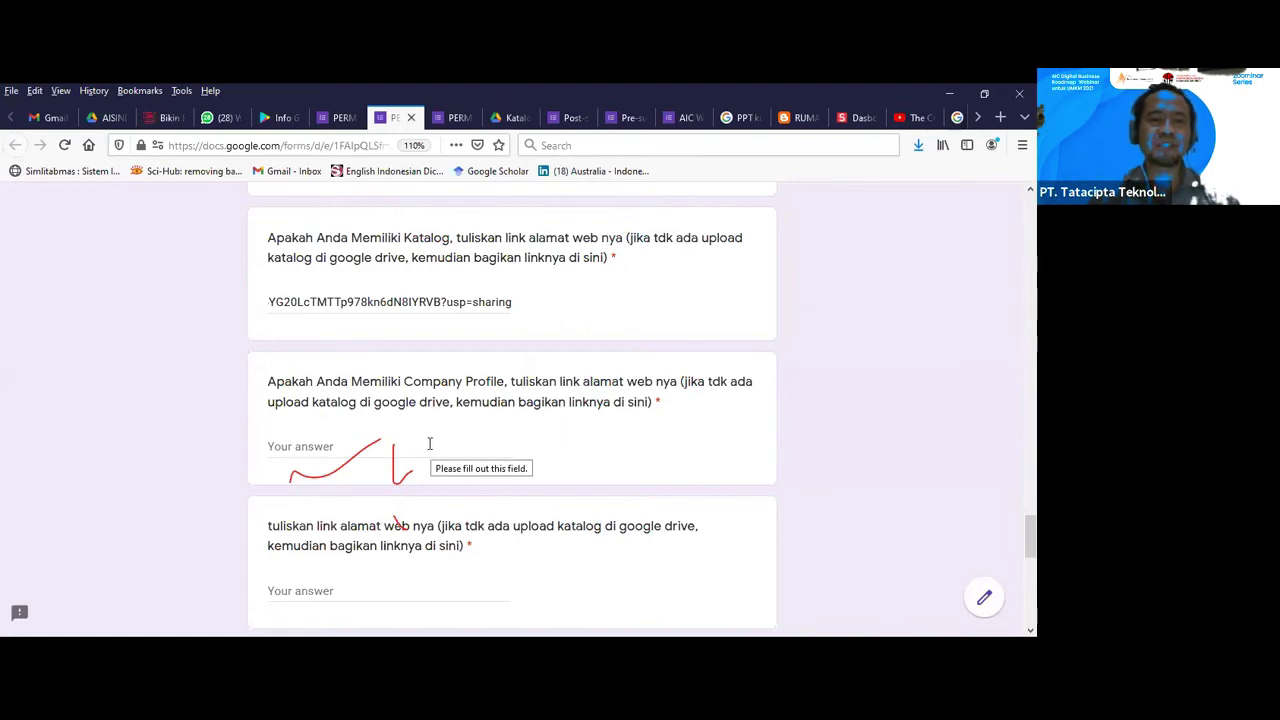
scroll(429, 443, down, 3)
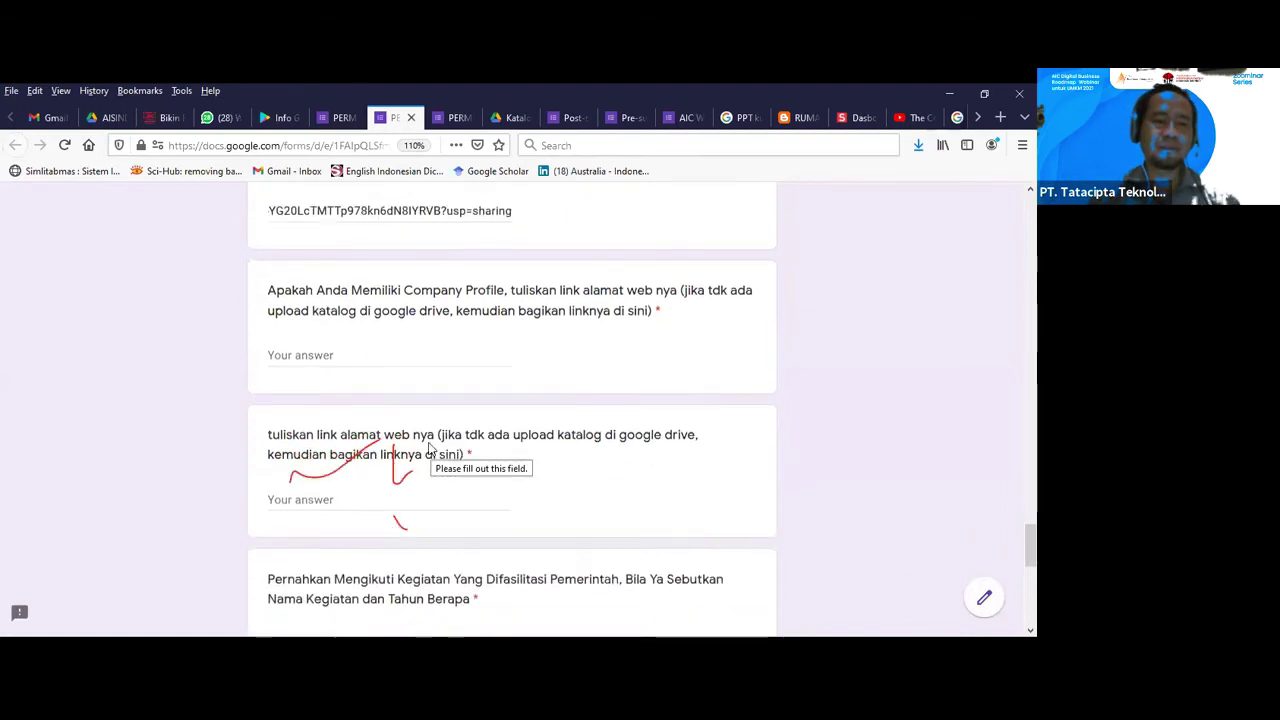
scroll(405, 408, down, 3)
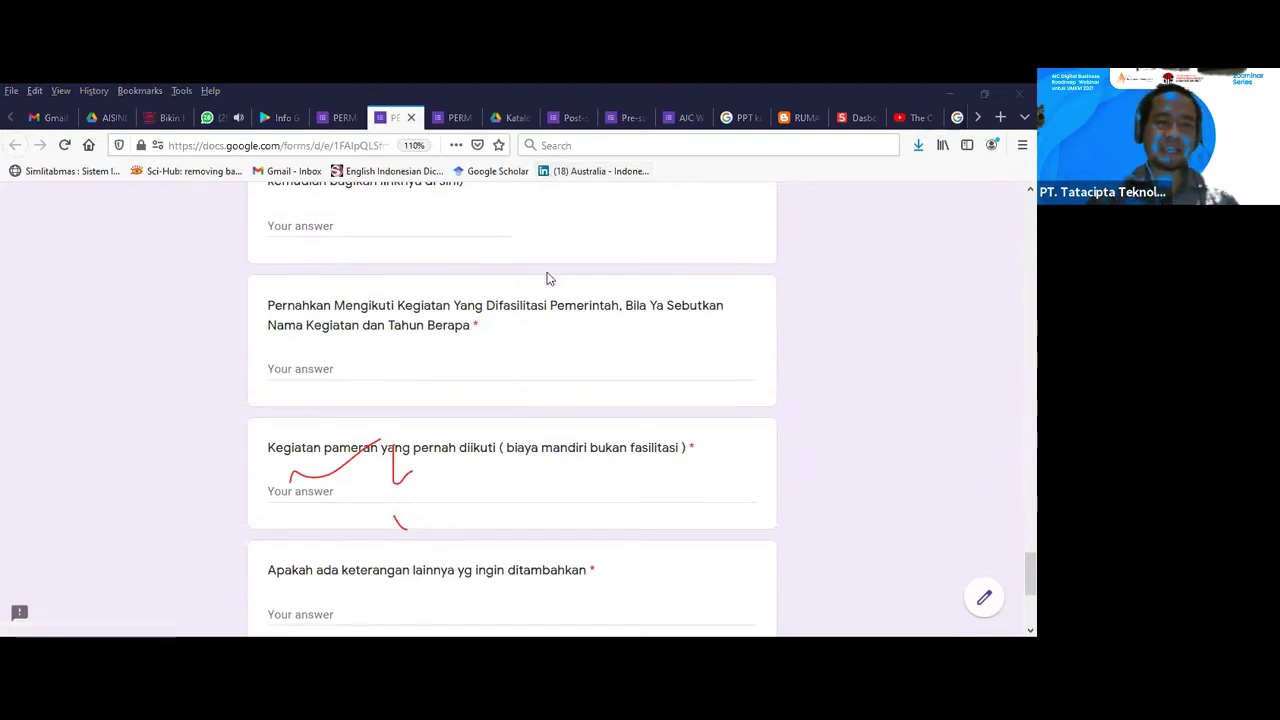
scroll(548, 271, down, 1)
scroll(548, 271, down, 3)
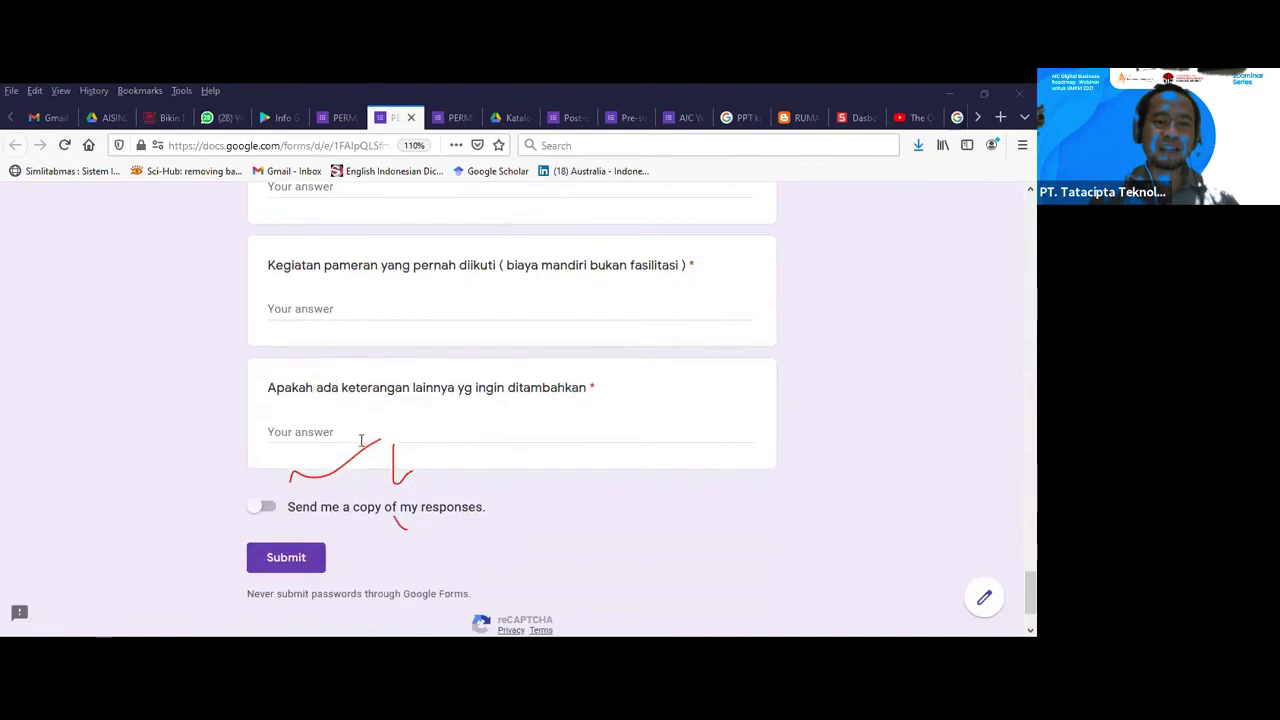